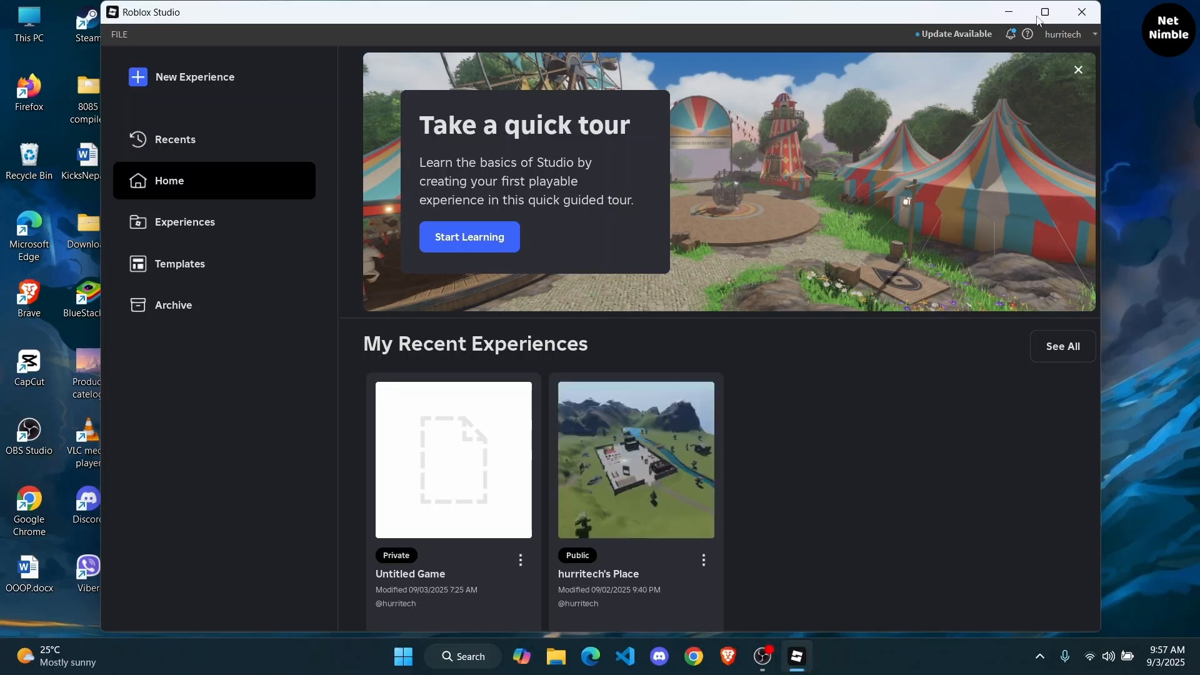
- Create a new place from the Baseplate template in the maximized Studio window
{"action": "left_click", "coordinate": [1050, 11]}
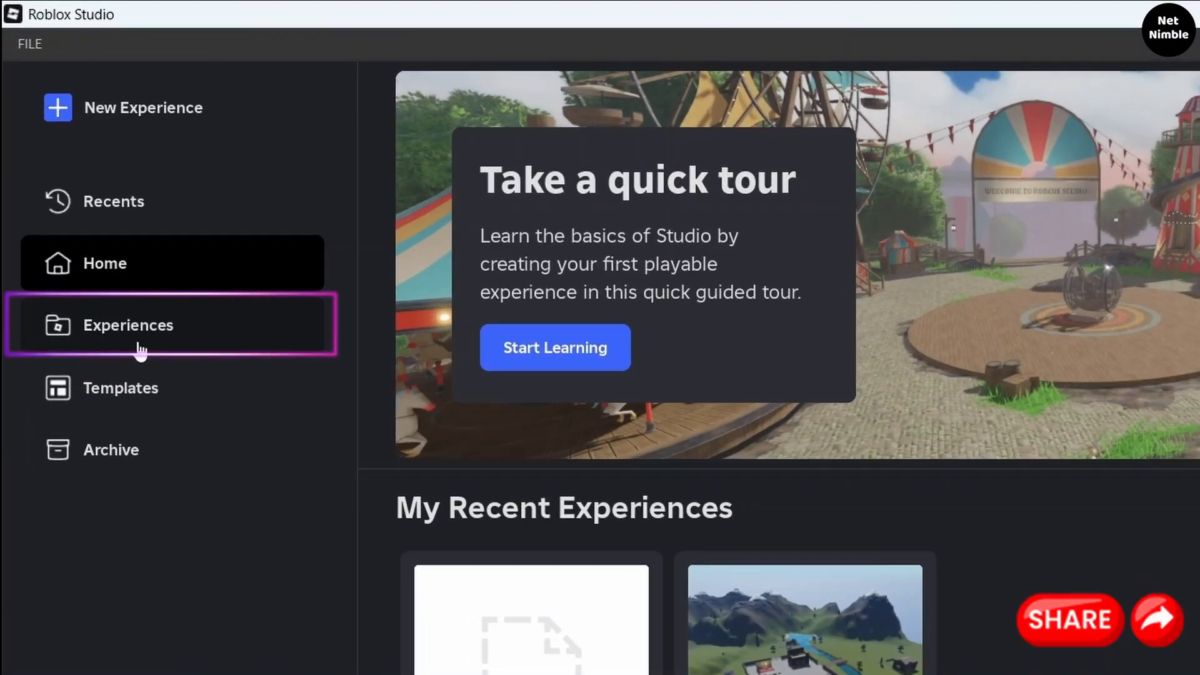
{"action": "left_click", "coordinate": [140, 349]}
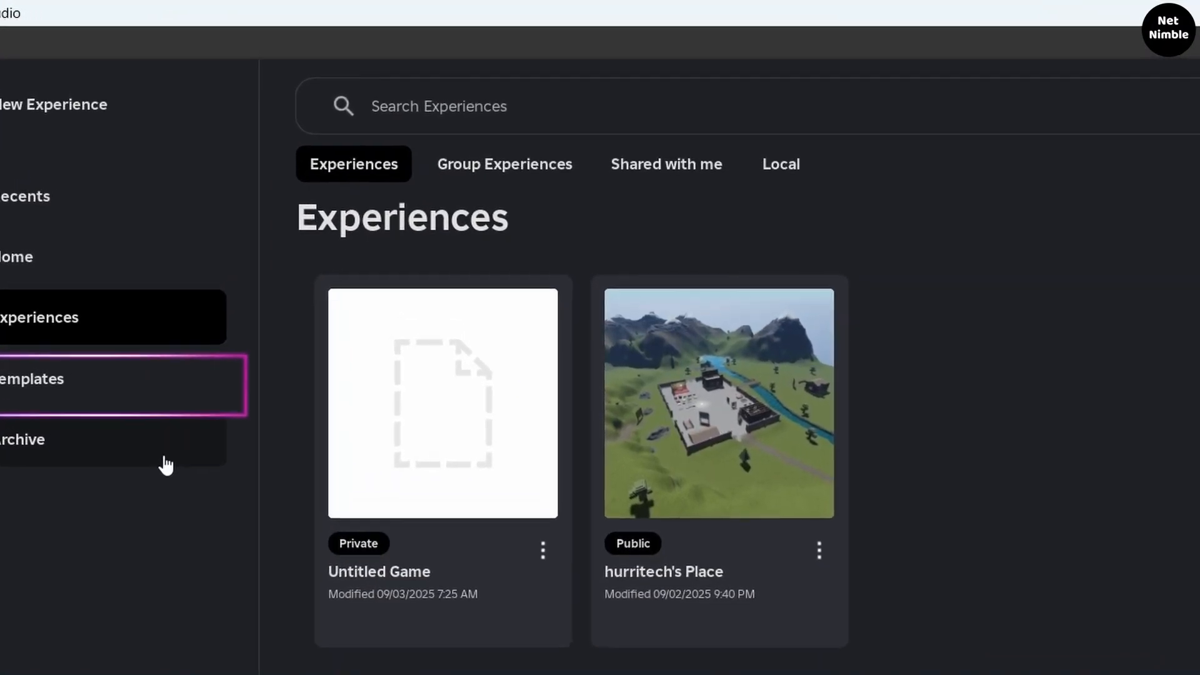
{"action": "left_click", "coordinate": [156, 379]}
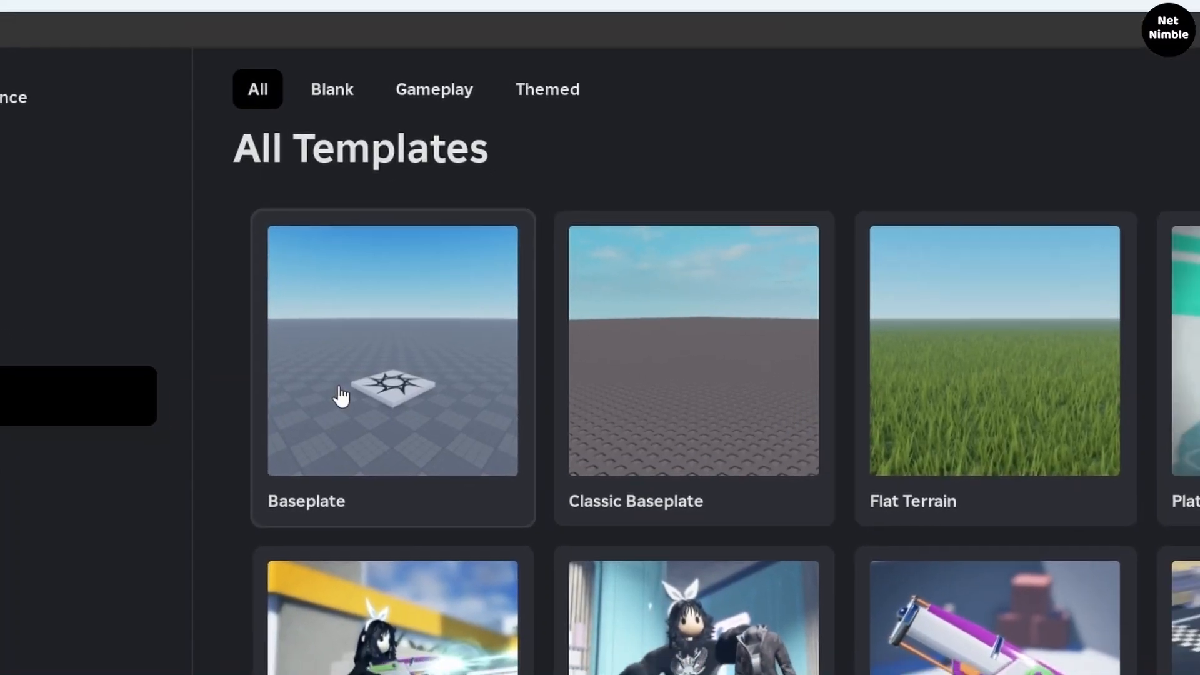
{"action": "left_click", "coordinate": [371, 412]}
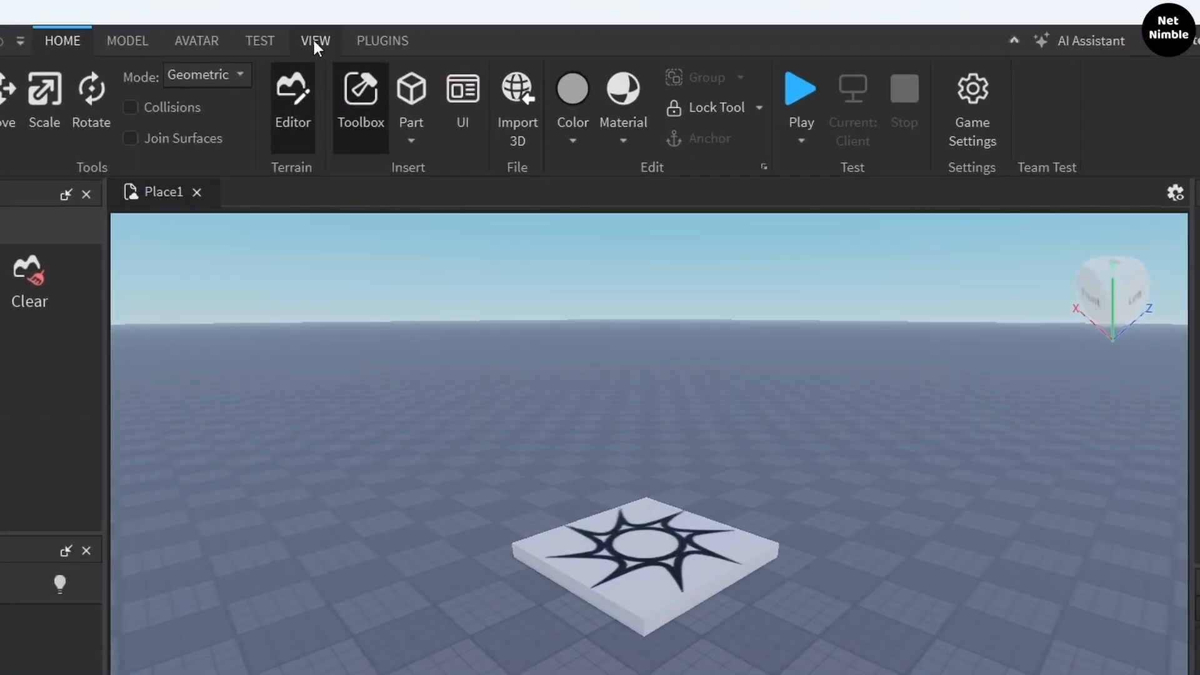
- Close the Terrain Editor and dock the Toolbox beside the viewport in its place
{"action": "left_click", "coordinate": [315, 41]}
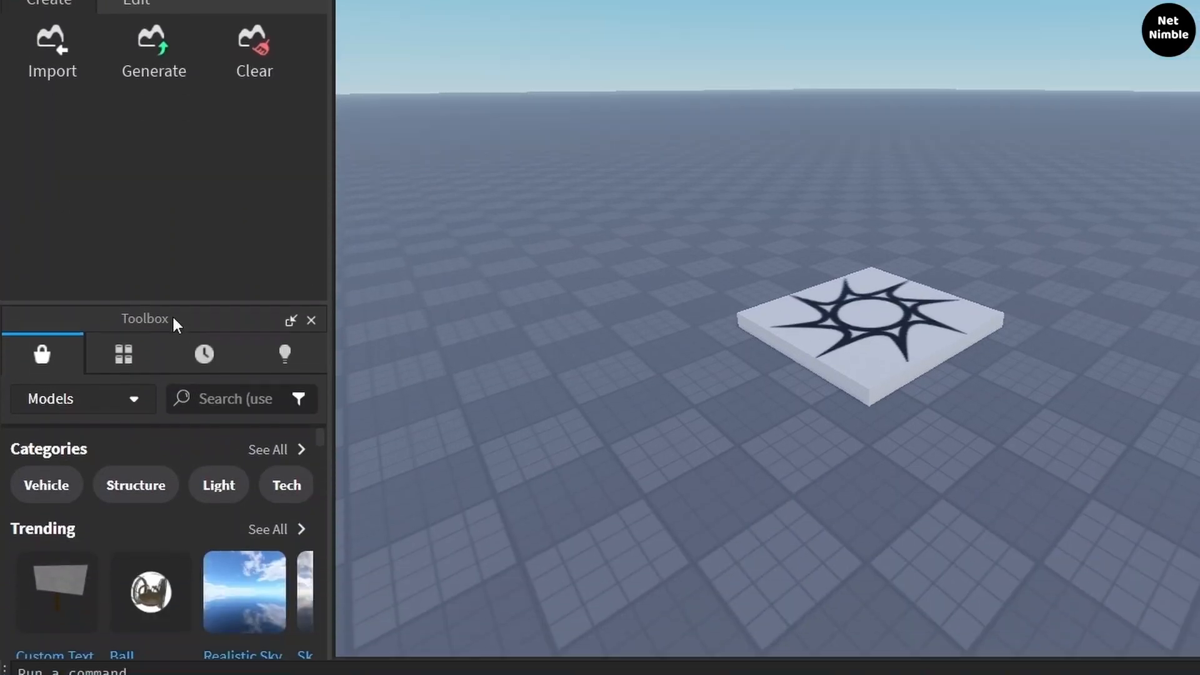
{"action": "left_click_drag", "start_coordinate": [171, 479], "coordinate": [198, 434]}
{"action": "left_click_drag", "start_coordinate": [199, 270], "coordinate": [202, 328]}
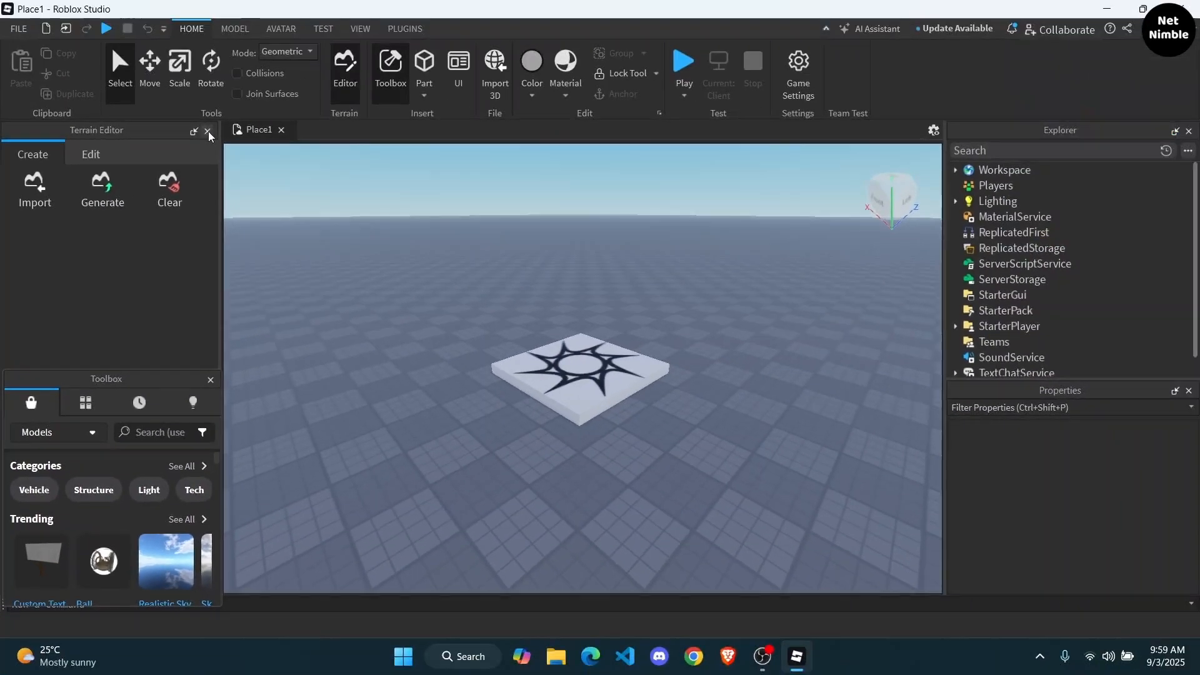
{"action": "left_click", "coordinate": [210, 126]}
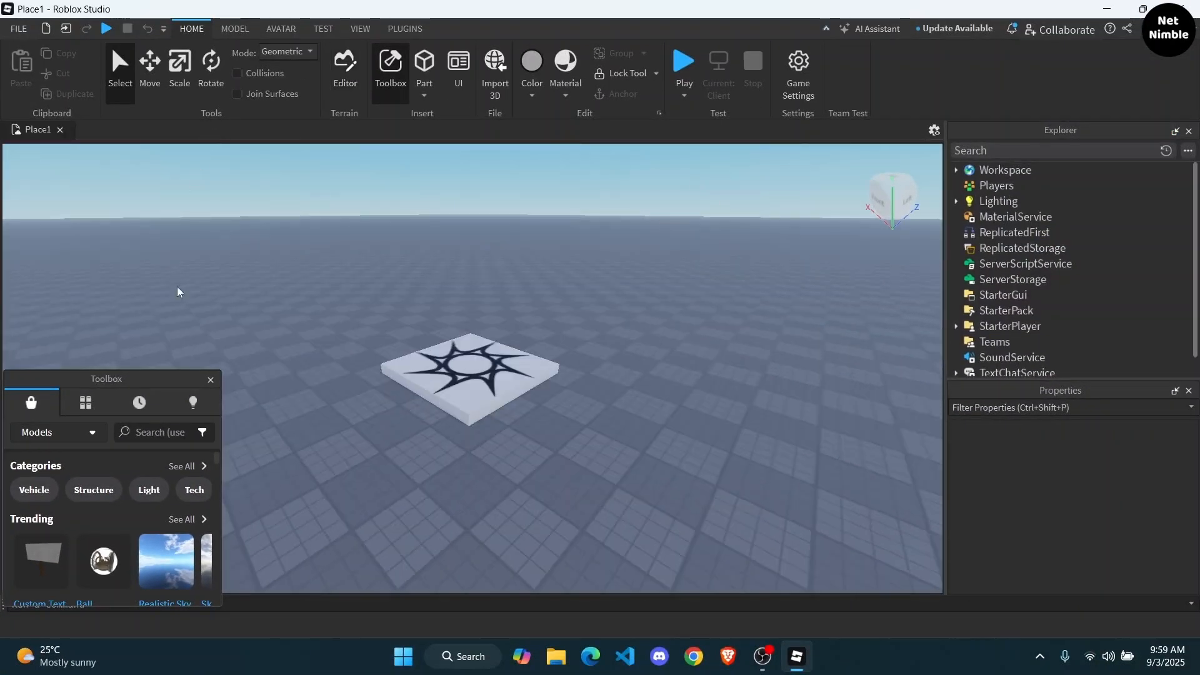
{"action": "left_click_drag", "start_coordinate": [183, 386], "coordinate": [183, 139]}
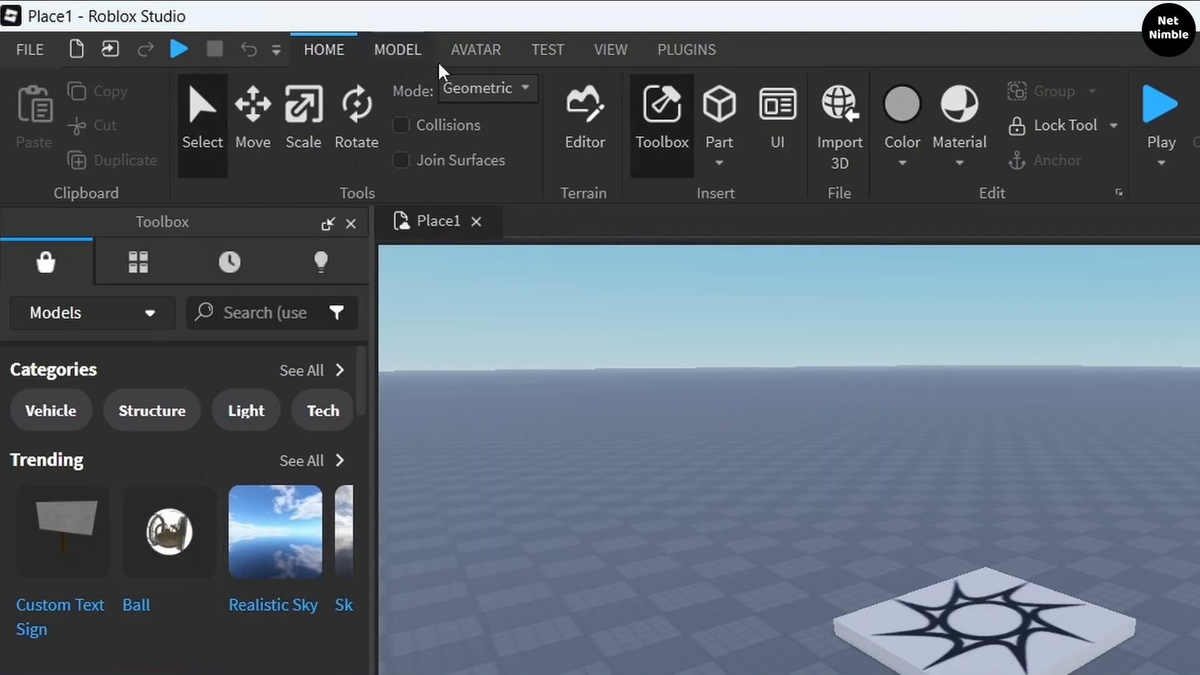
- Switch the Toolbox category to Plugins and search for "load character"
{"action": "left_click", "coordinate": [610, 53]}
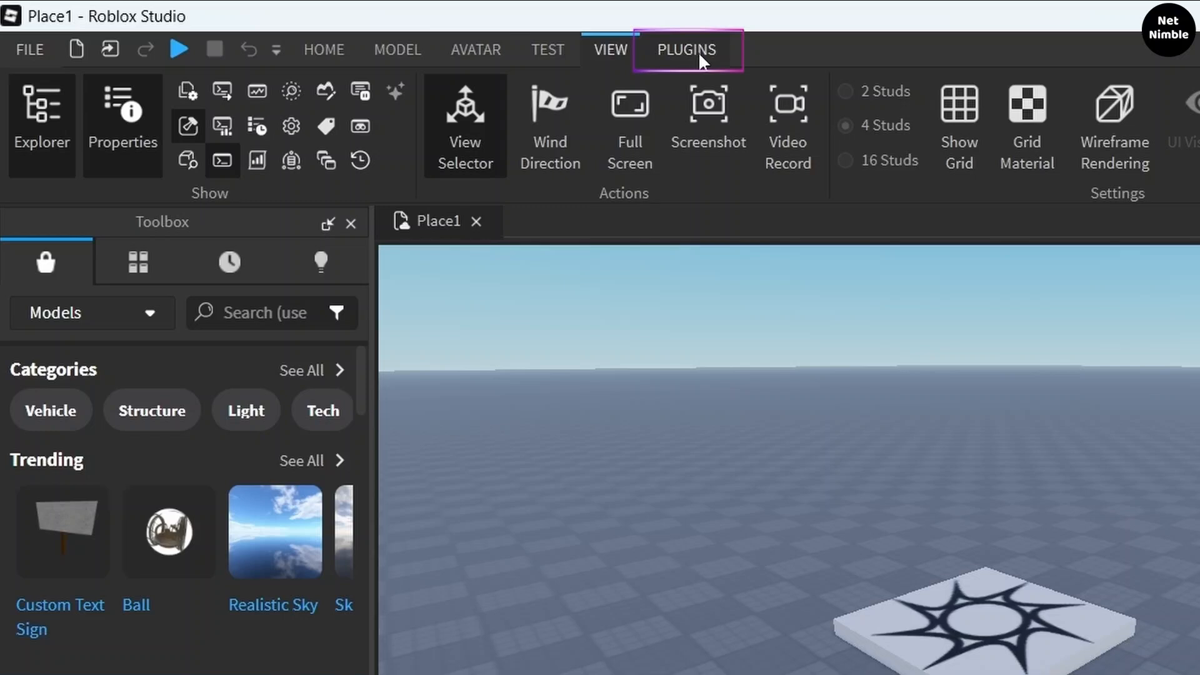
{"action": "left_click", "coordinate": [701, 53]}
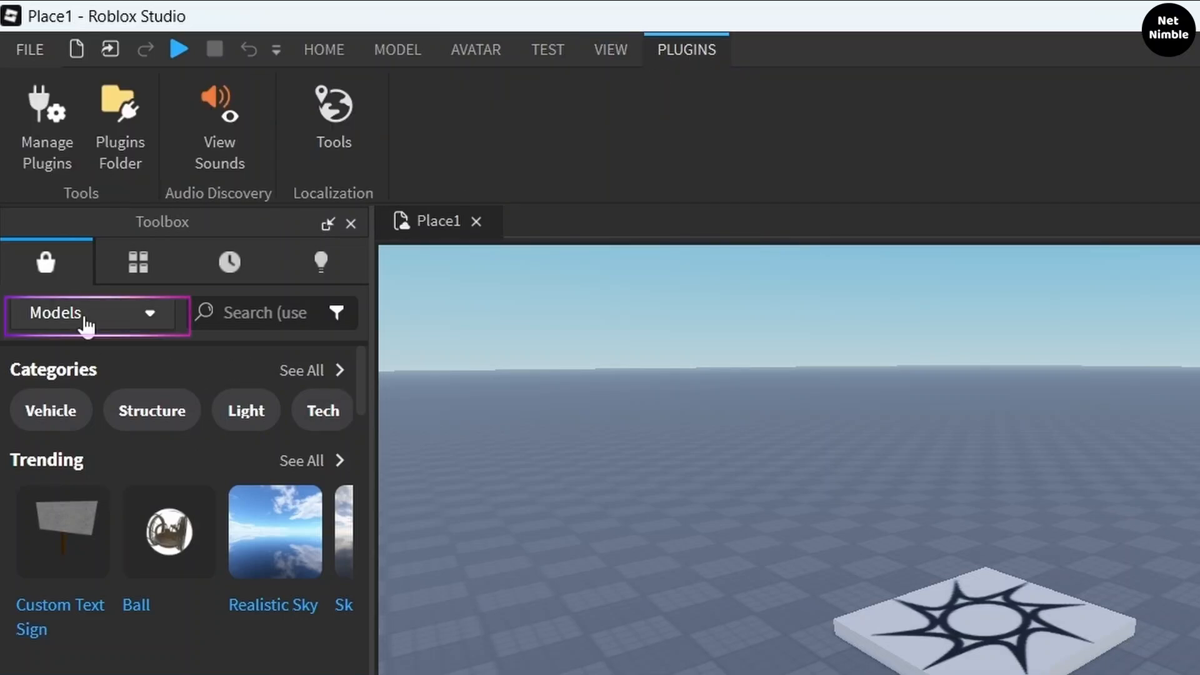
{"action": "left_click", "coordinate": [86, 324]}
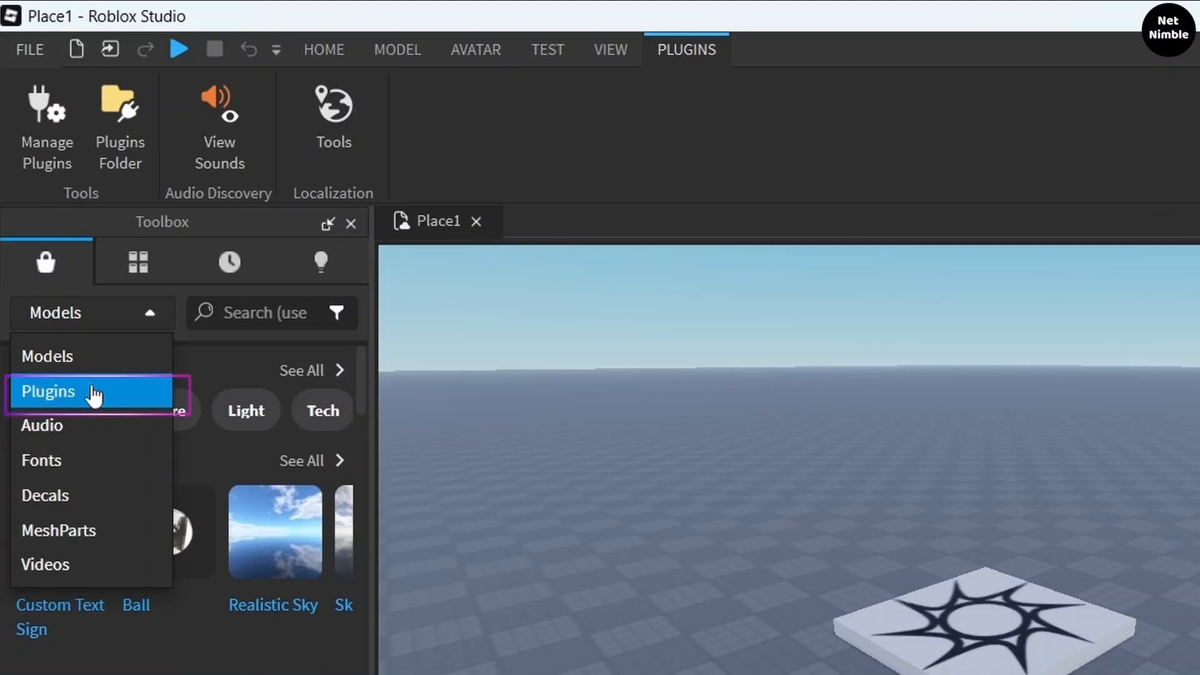
{"action": "left_click", "coordinate": [95, 392]}
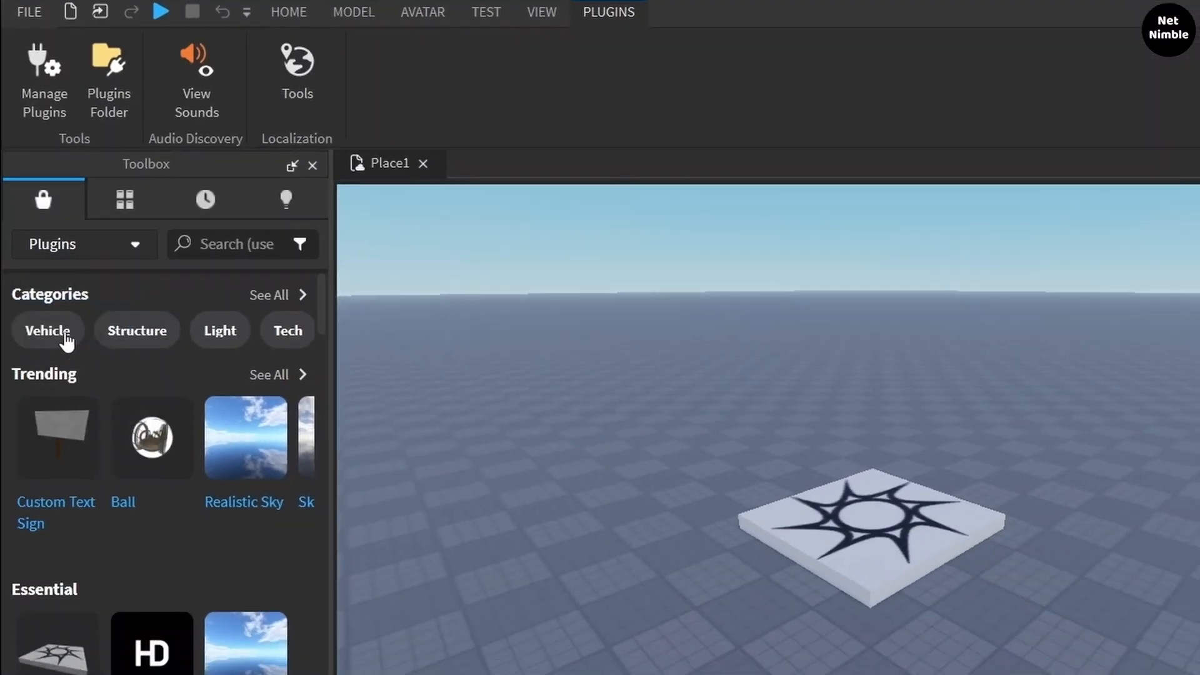
{"action": "left_click", "coordinate": [235, 244]}
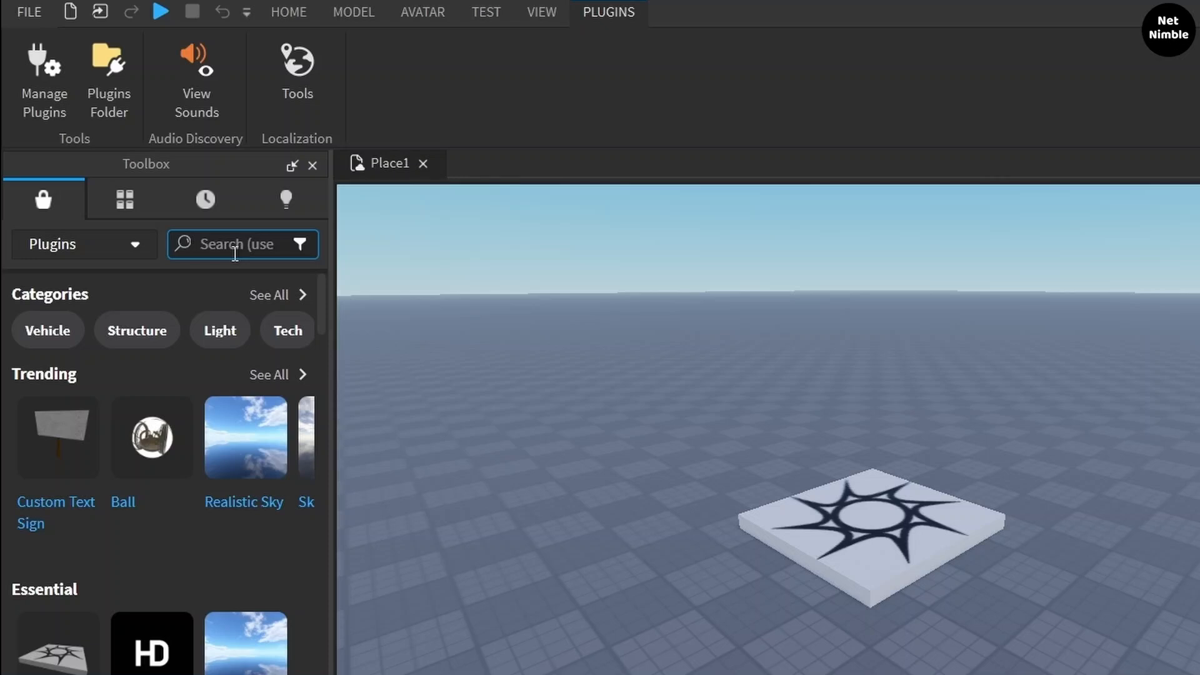
{"action": "type", "text": "load"}
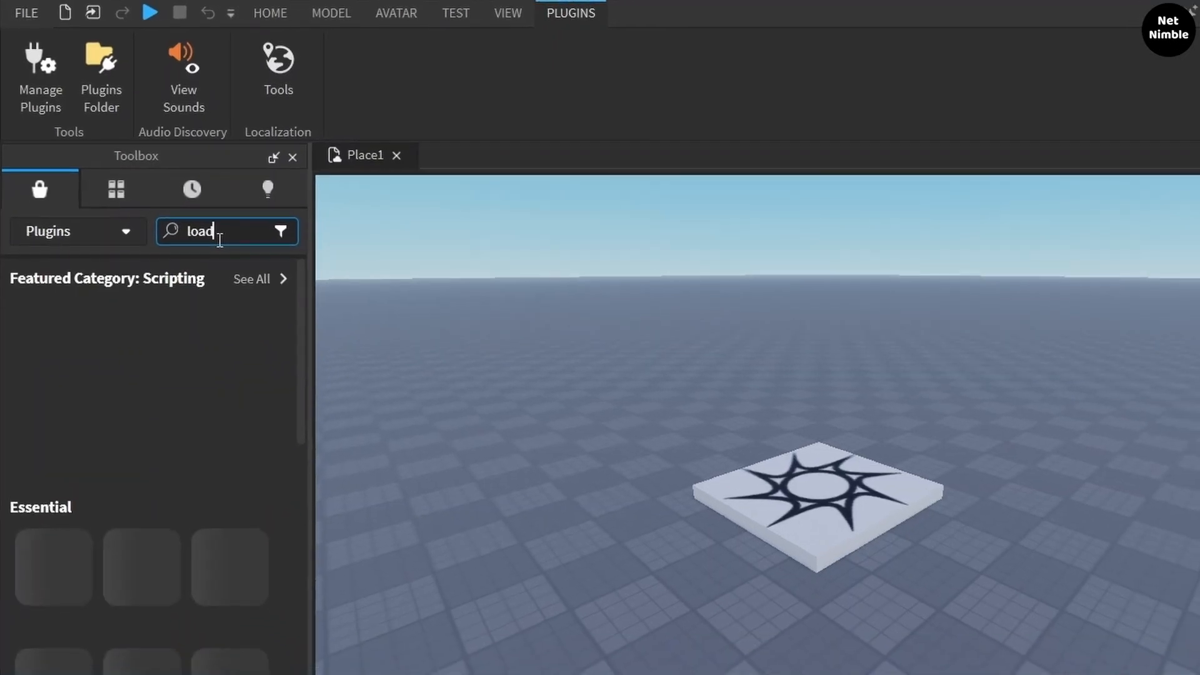
{"action": "type", "text": " character"}
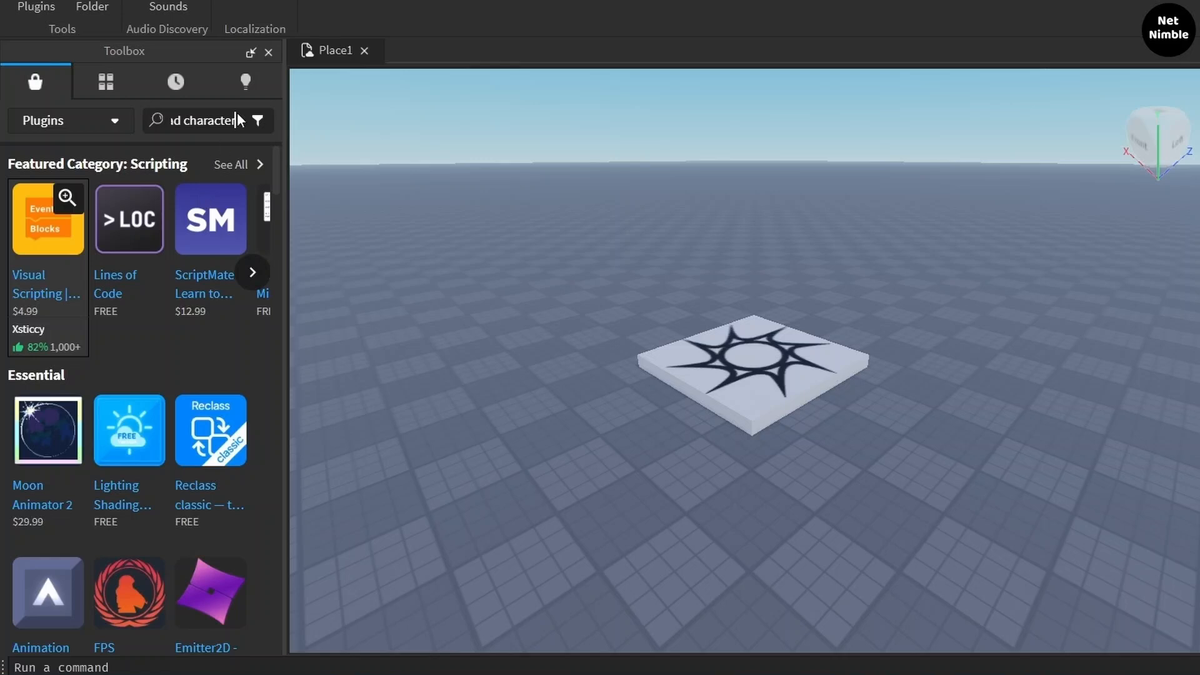
{"action": "key", "text": "Return"}
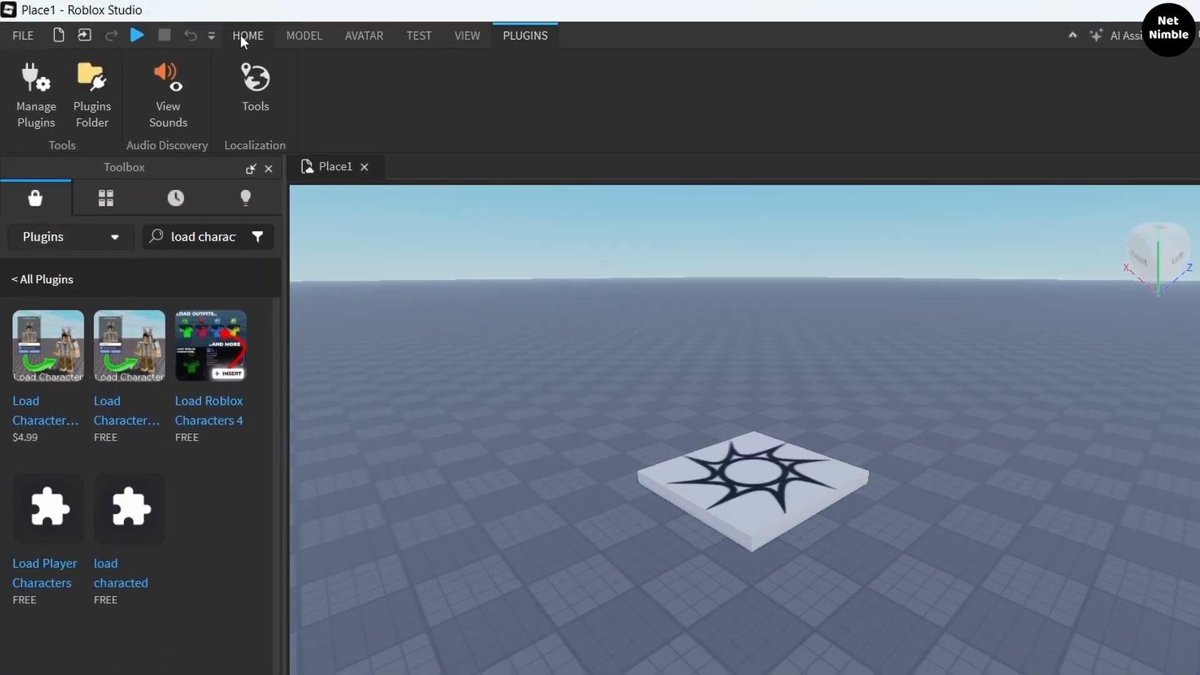
- Install the free Load Character Lite plugin from the search results and look over its details
{"action": "left_click", "coordinate": [244, 36]}
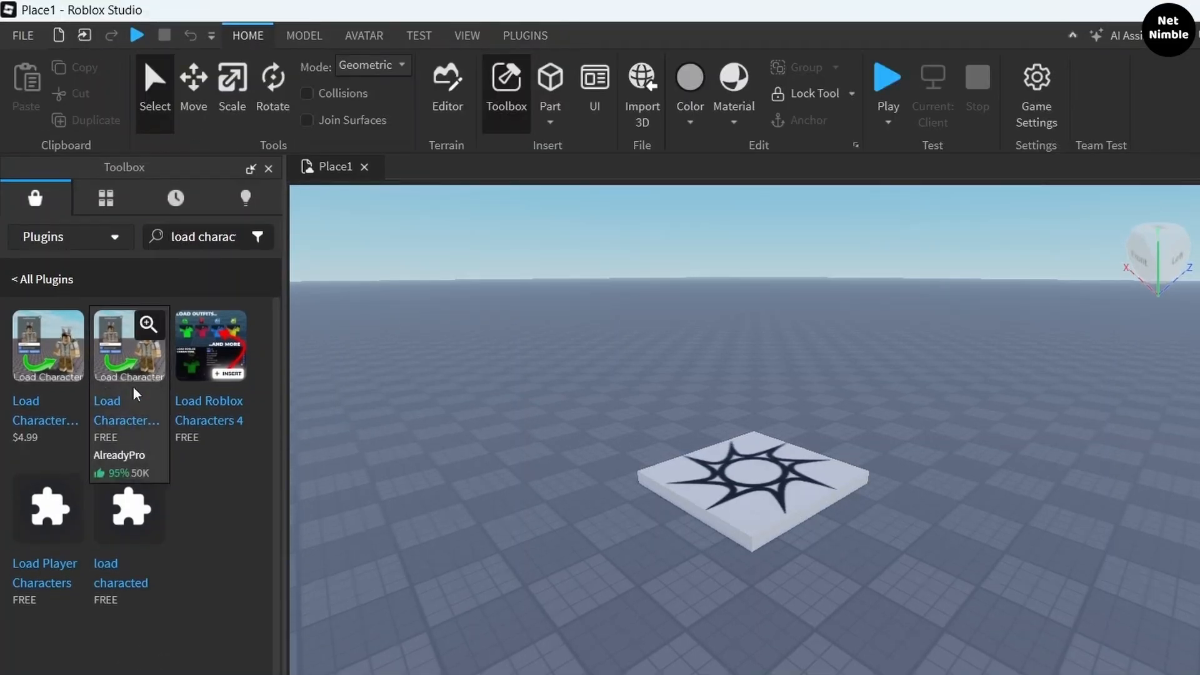
{"action": "left_click", "coordinate": [136, 418]}
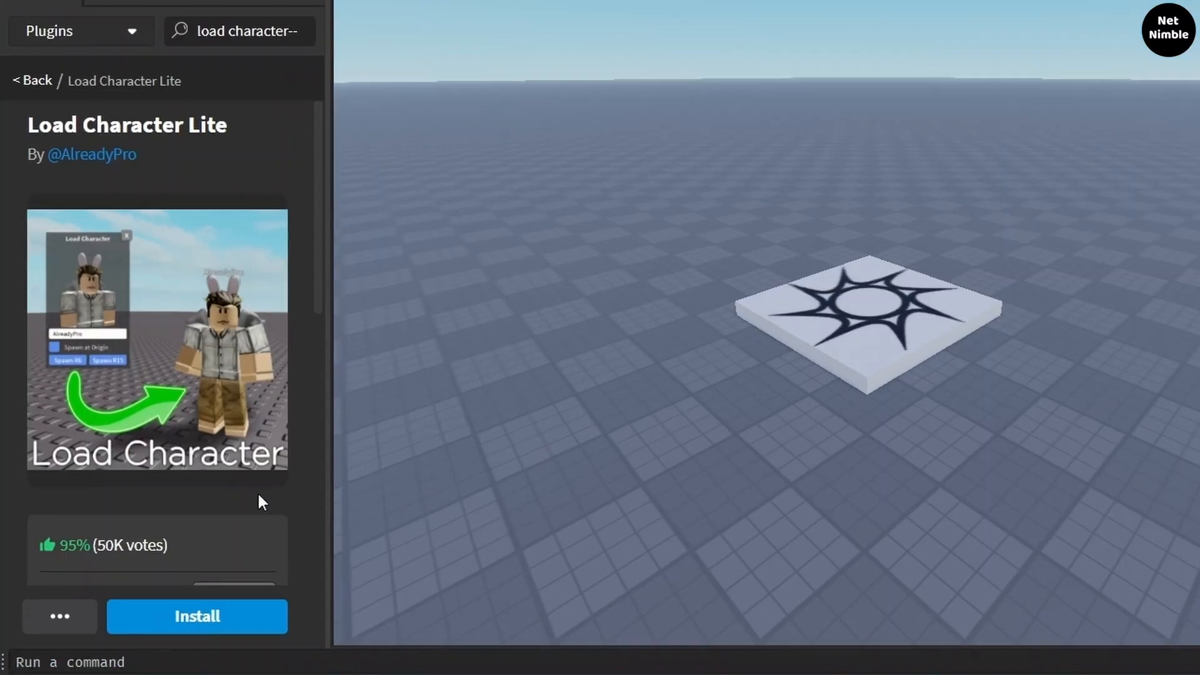
{"action": "left_click", "coordinate": [196, 617]}
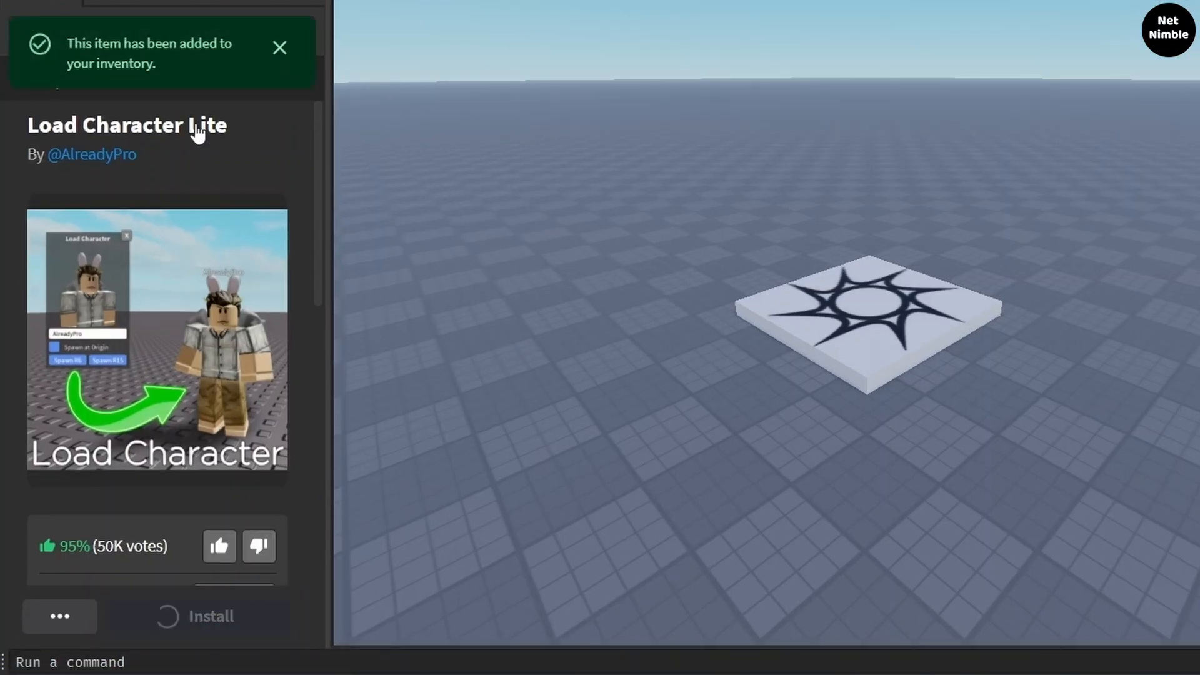
{"action": "scroll", "coordinate": [192, 260], "scroll_direction": "down", "scroll_amount": 4}
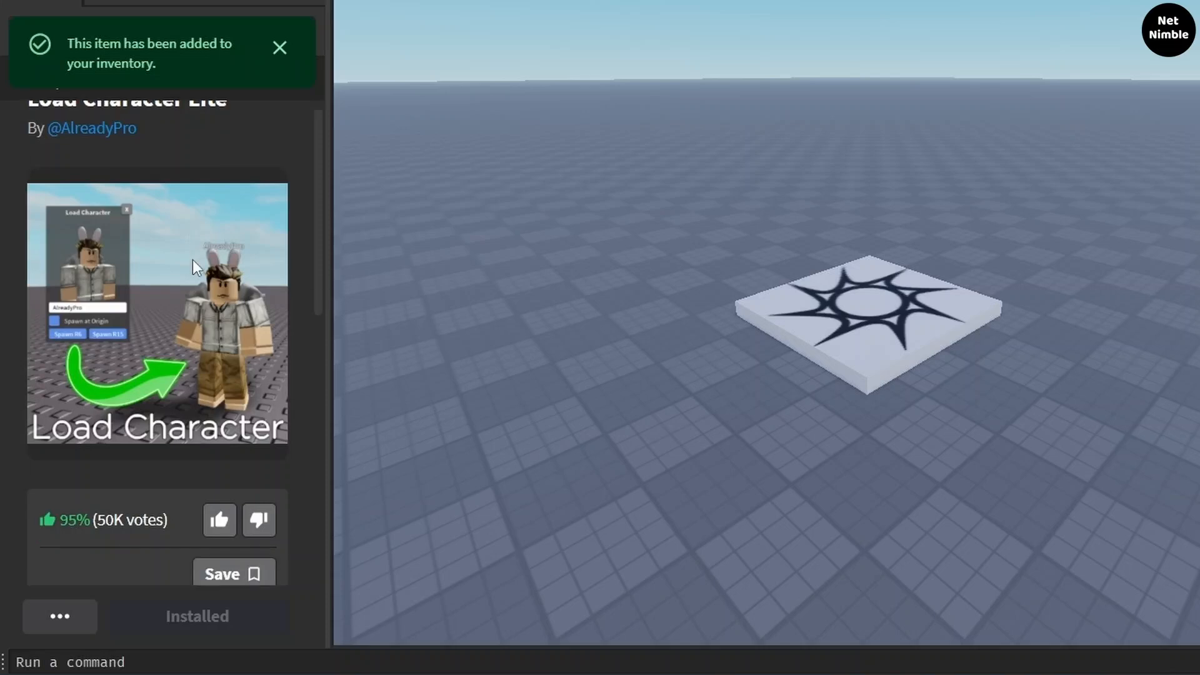
{"action": "scroll", "coordinate": [148, 220], "scroll_direction": "down", "scroll_amount": 10}
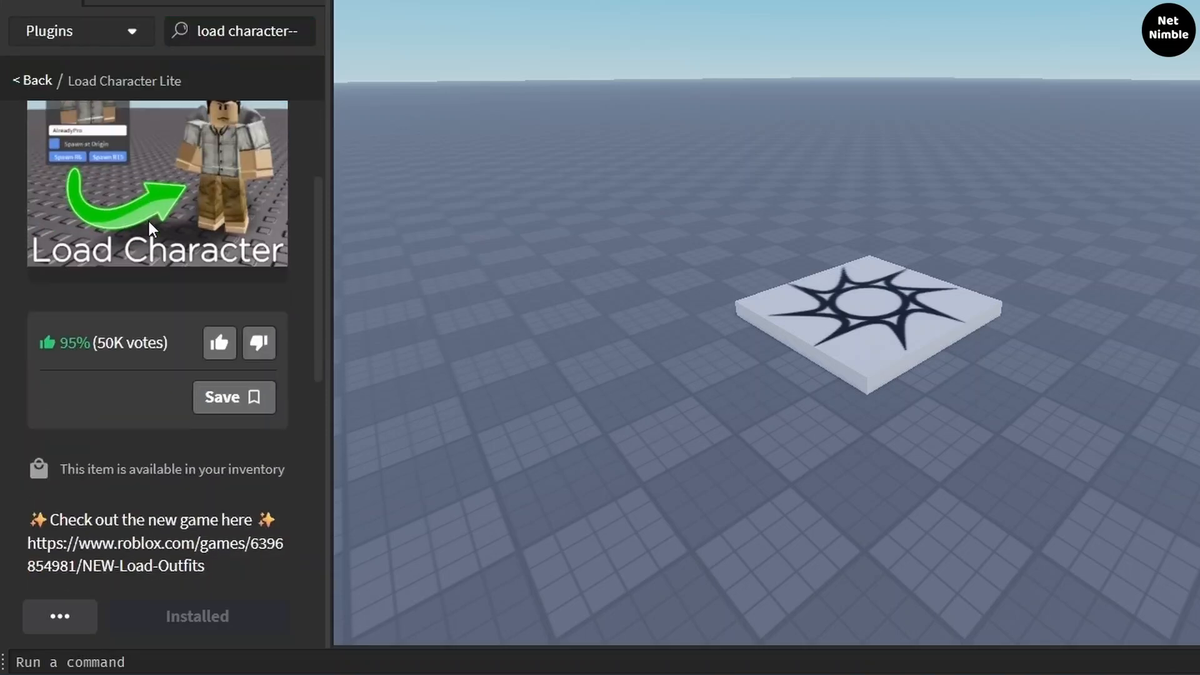
{"action": "scroll", "coordinate": [147, 221], "scroll_direction": "up", "scroll_amount": 9}
{"action": "scroll", "coordinate": [149, 225], "scroll_direction": "up", "scroll_amount": 3}
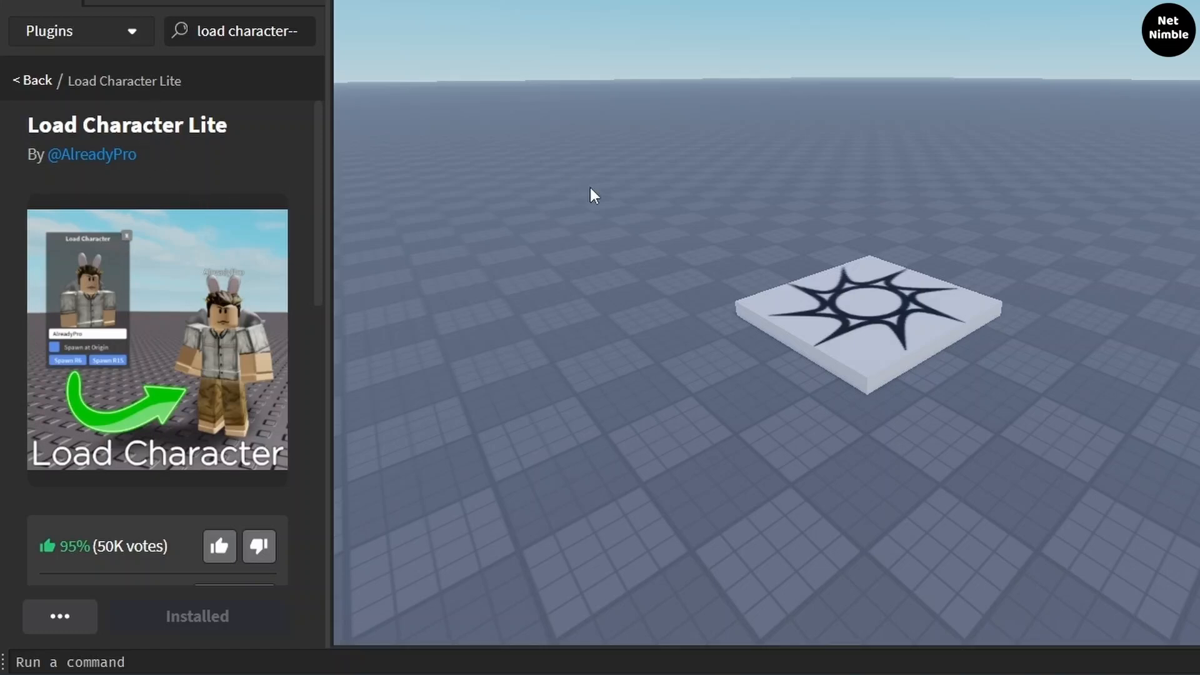
- Launch the installed Load Character plugin and reposition its dialog over the viewport
{"action": "key", "text": "ctrl+super+Right"}
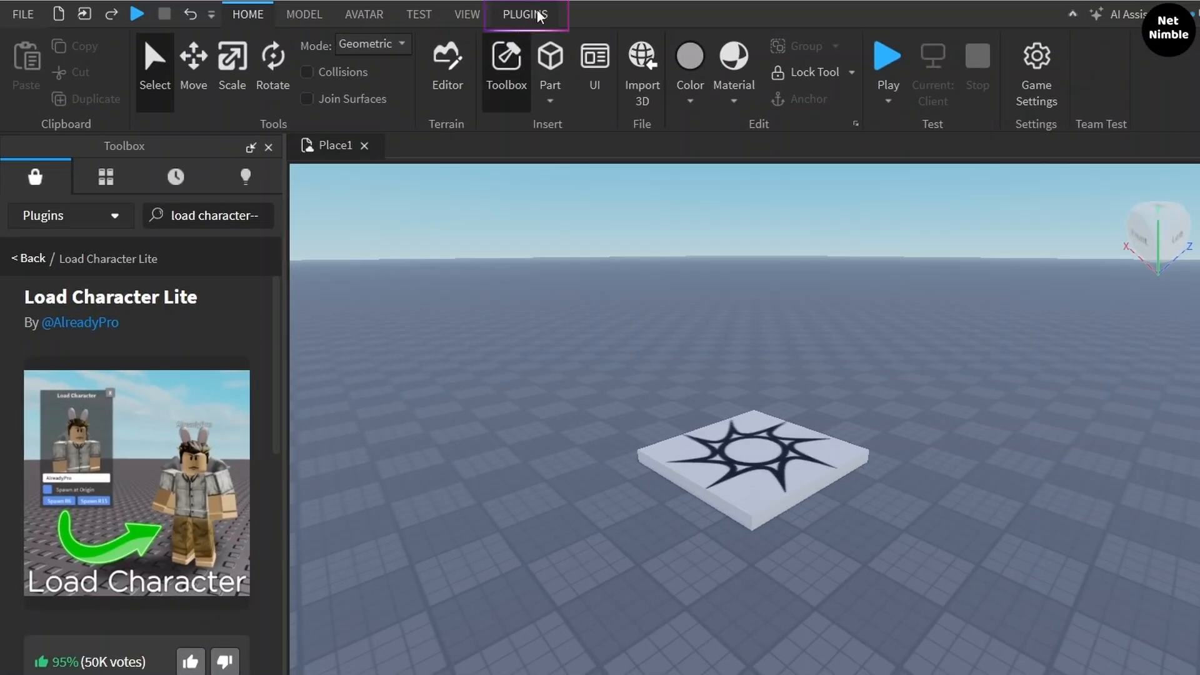
{"action": "left_click", "coordinate": [531, 15]}
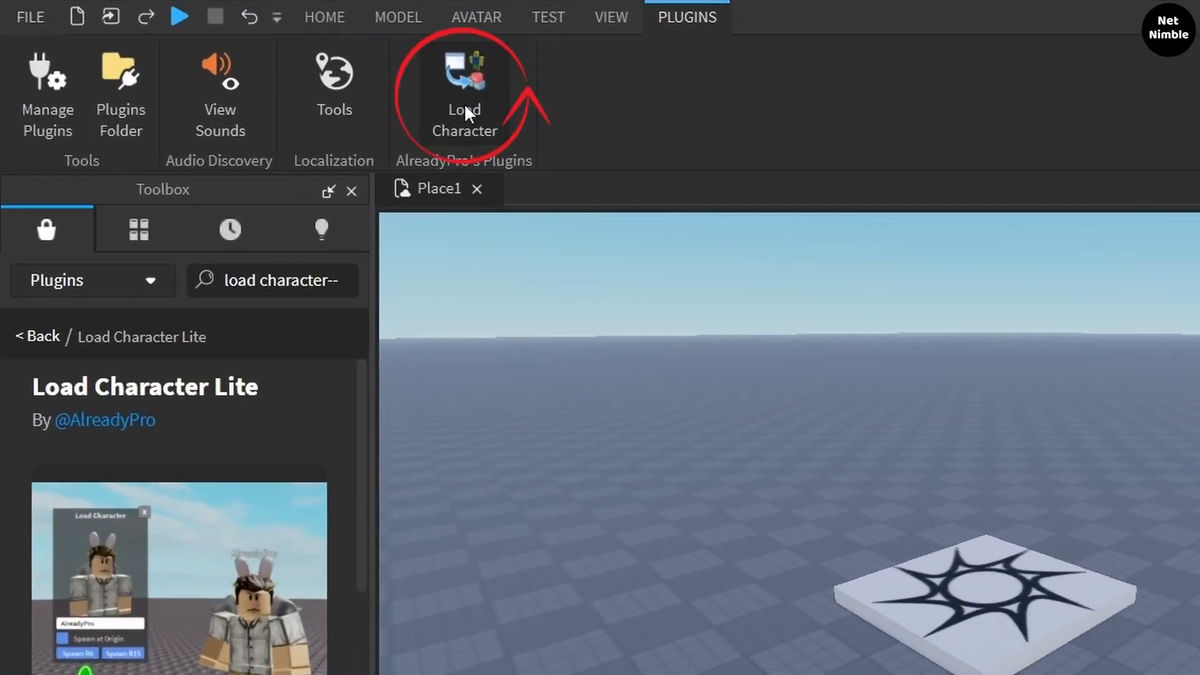
{"action": "left_click", "coordinate": [464, 103]}
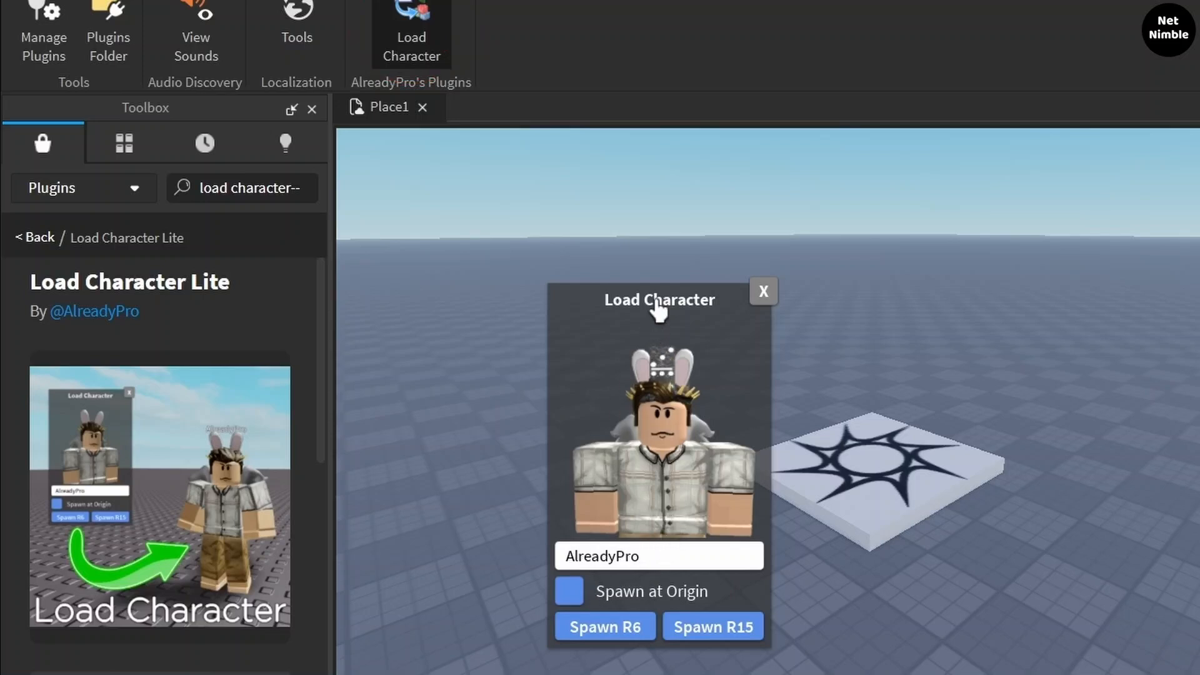
{"action": "left_click_drag", "start_coordinate": [658, 310], "coordinate": [685, 268]}
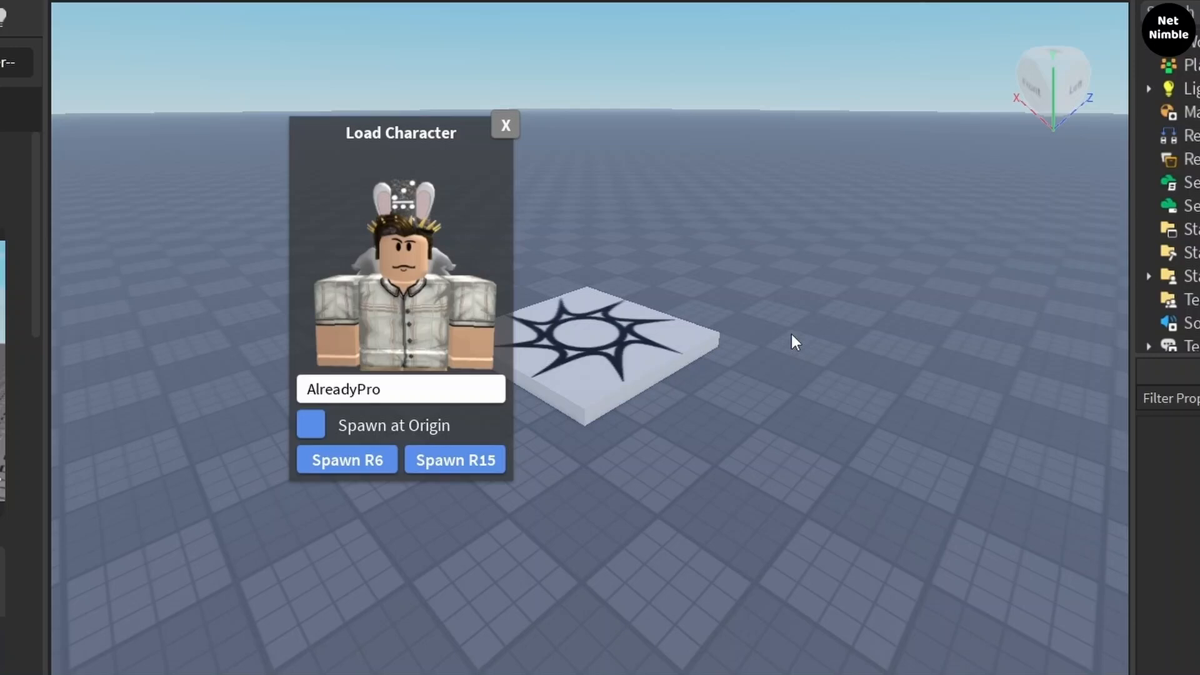
{"action": "scroll", "coordinate": [792, 336], "scroll_direction": "down", "scroll_amount": 5}
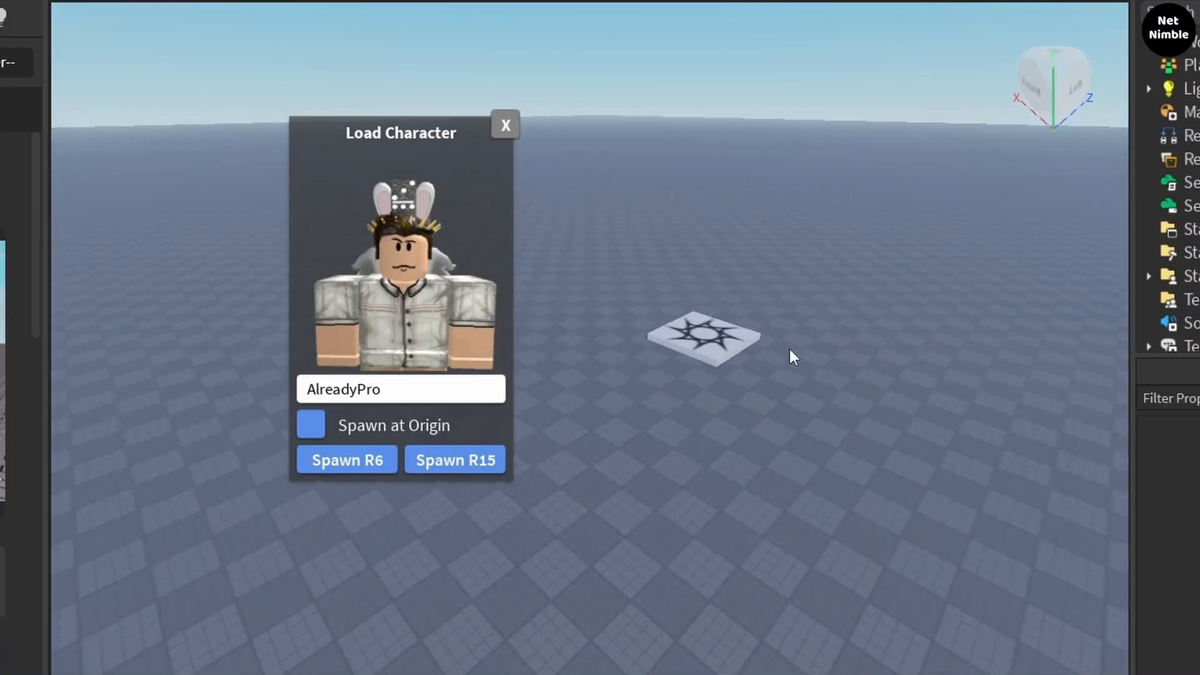
{"action": "scroll", "coordinate": [790, 350], "scroll_direction": "up", "scroll_amount": 5}
{"action": "right_click_drag", "start_coordinate": [723, 221], "coordinate": [724, 219]}
{"action": "scroll", "coordinate": [724, 219], "scroll_direction": "down", "scroll_amount": 5}
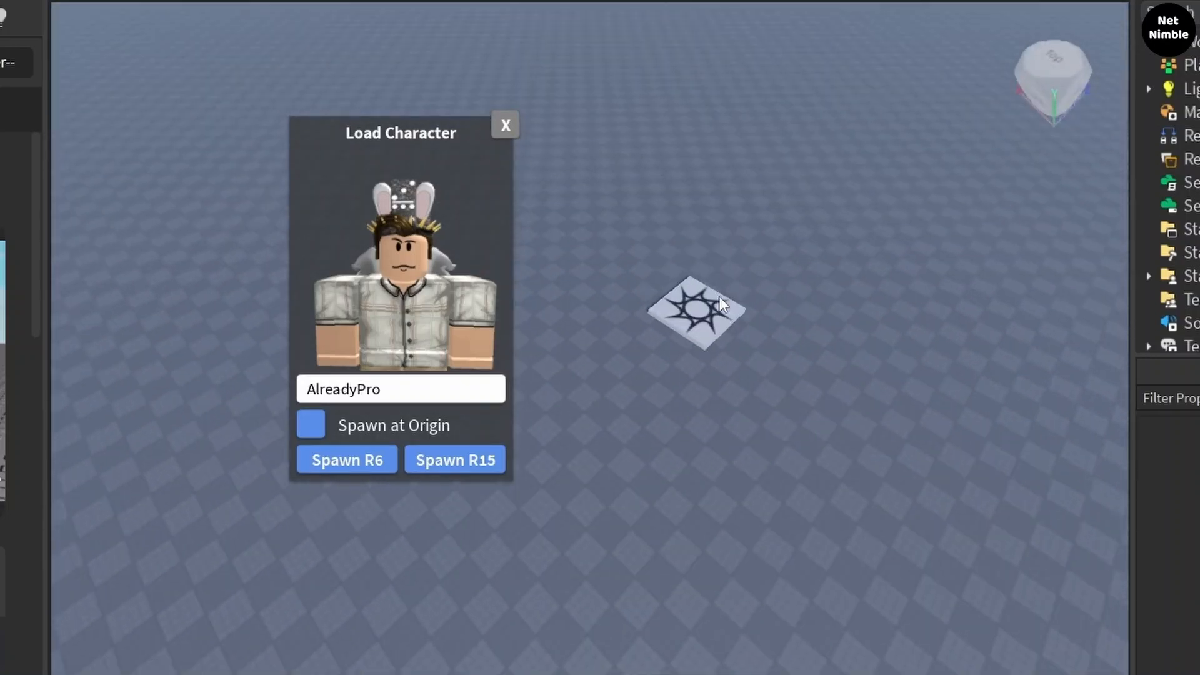
{"action": "scroll", "coordinate": [719, 297], "scroll_direction": "up", "scroll_amount": 5}
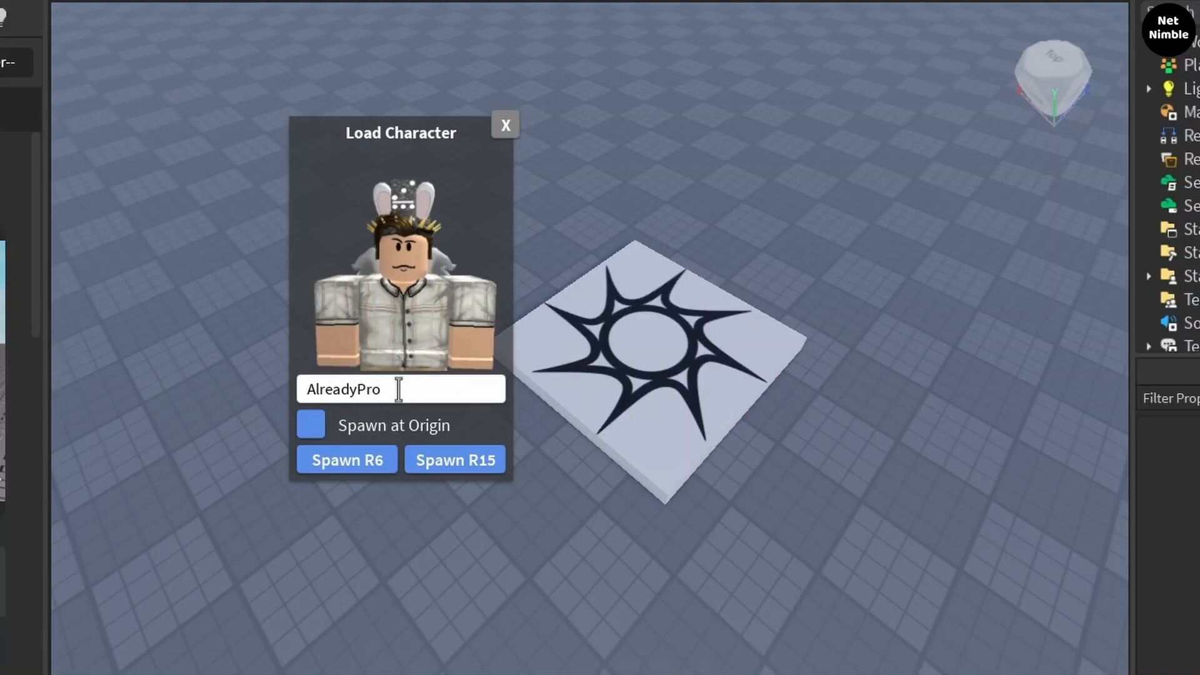
{"action": "left_click_drag", "start_coordinate": [398, 389], "coordinate": [280, 388]}
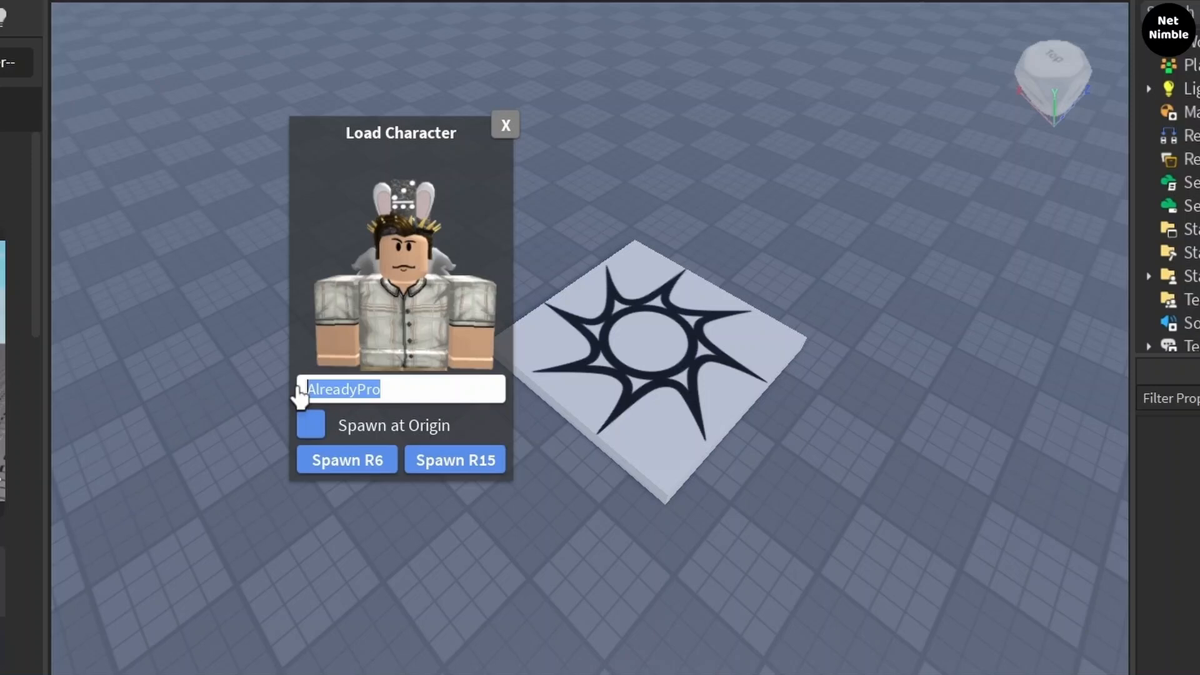
{"action": "type", "text": "hurritexh"}
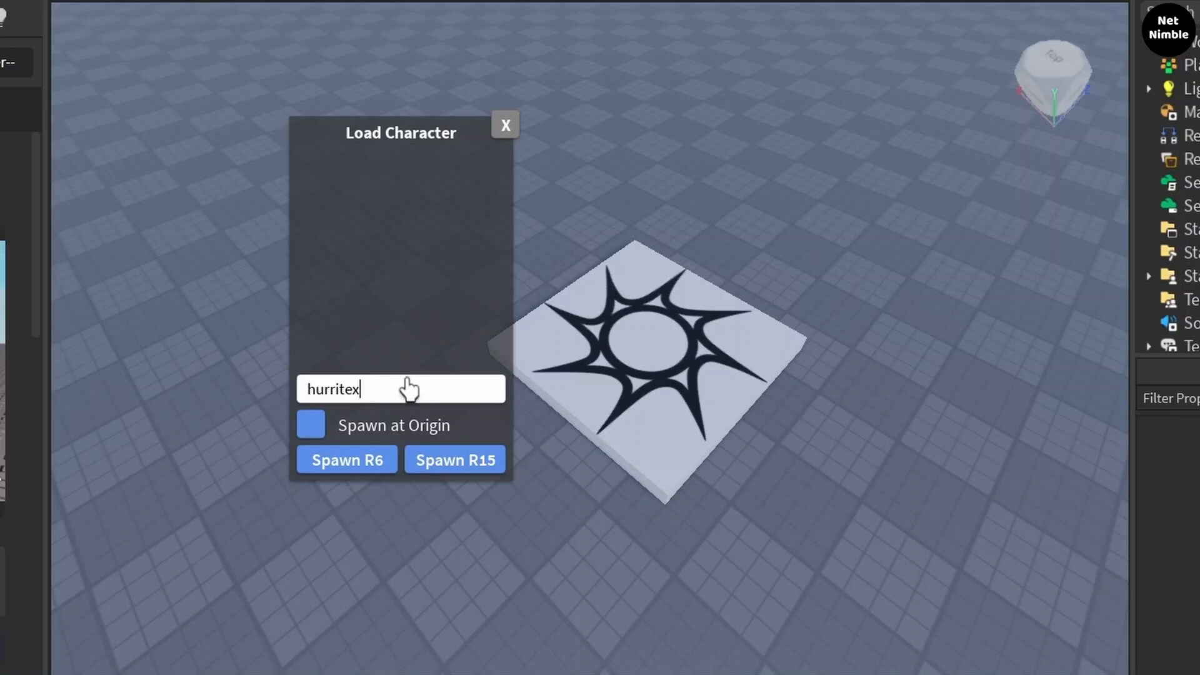
{"action": "key", "text": "BackSpace"}
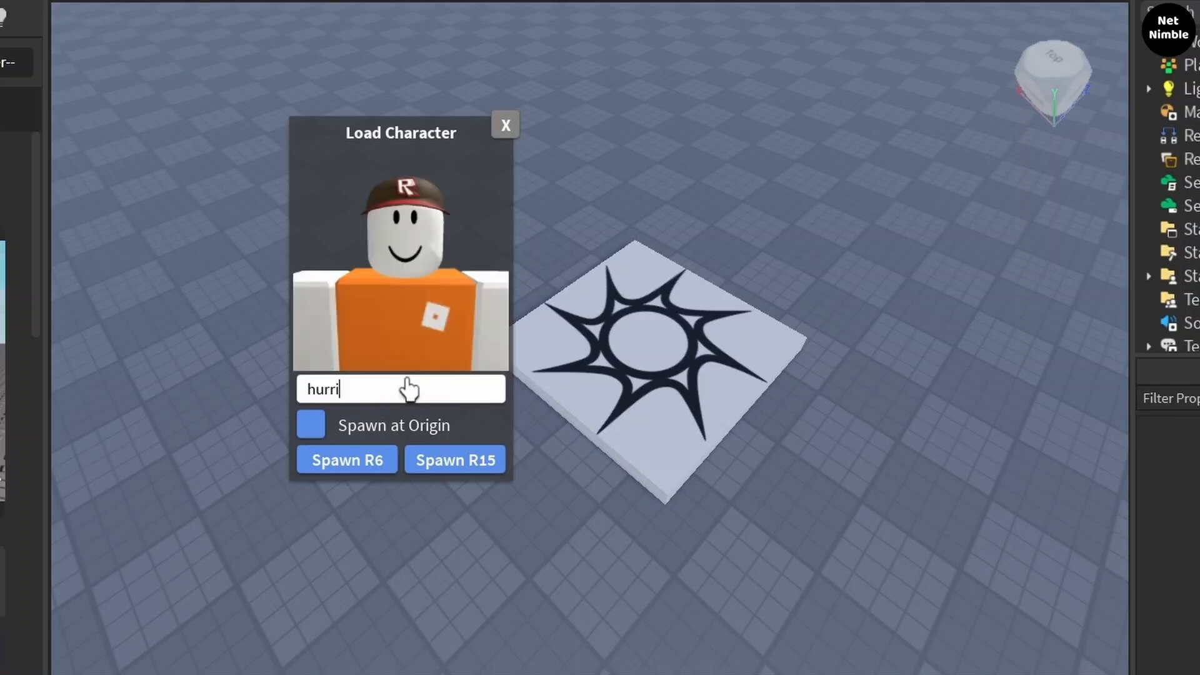
{"action": "key", "text": "BackSpace"}
{"action": "type", "text": "ri"}
{"action": "key", "text": "BackSpace"}
{"action": "key", "text": "BackSpace"}
{"action": "key", "text": "BackSpace"}
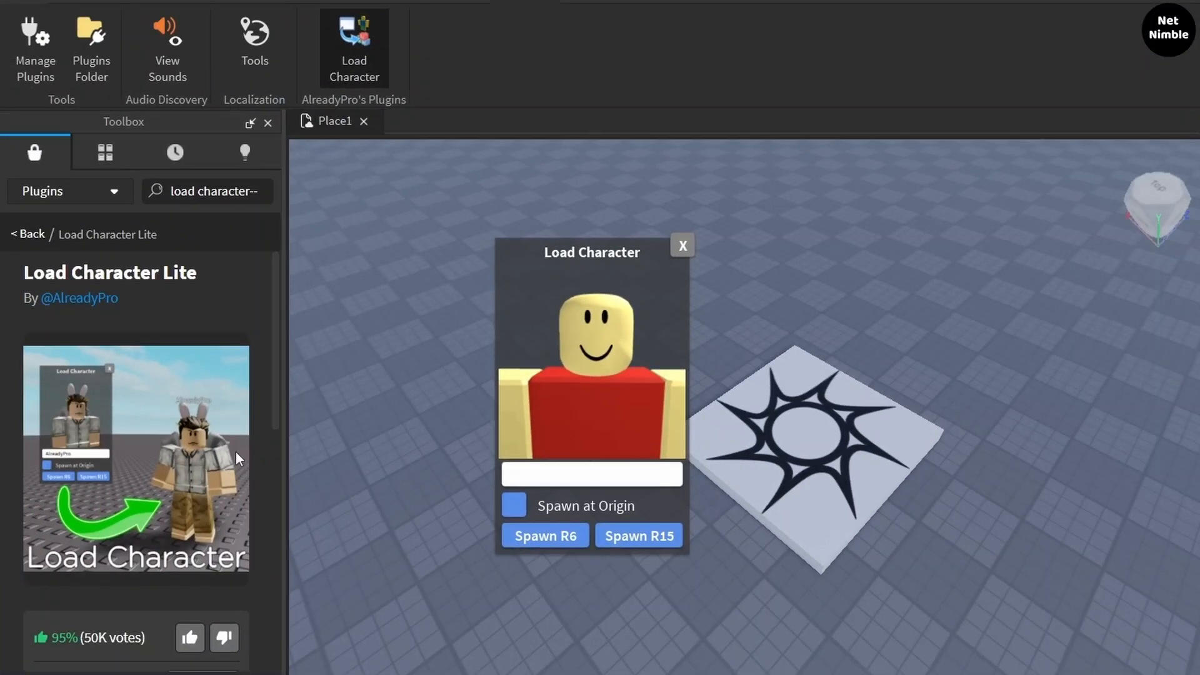
{"action": "left_click", "coordinate": [369, 49]}
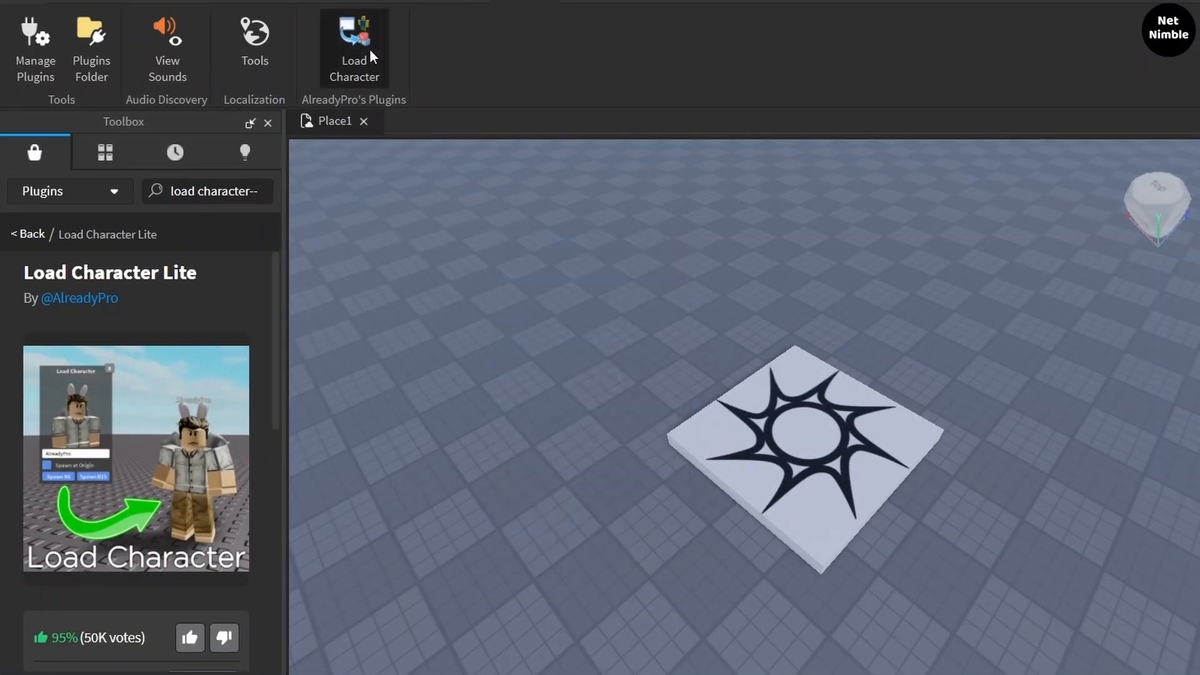
{"action": "left_click", "coordinate": [370, 49]}
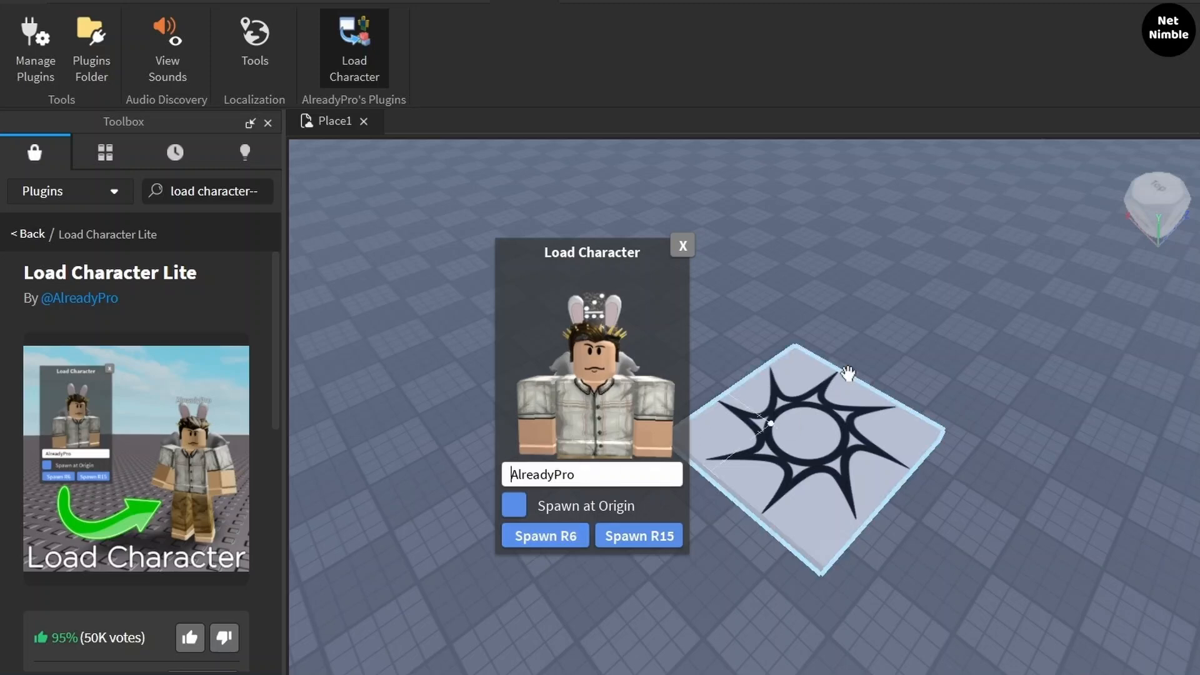
- Enable Spawn at Origin and spawn the preset player's avatar as an R15 rig on the spawn location
{"action": "scroll", "coordinate": [852, 370], "scroll_direction": "down", "scroll_amount": 5}
{"action": "scroll", "coordinate": [855, 369], "scroll_direction": "up", "scroll_amount": 1}
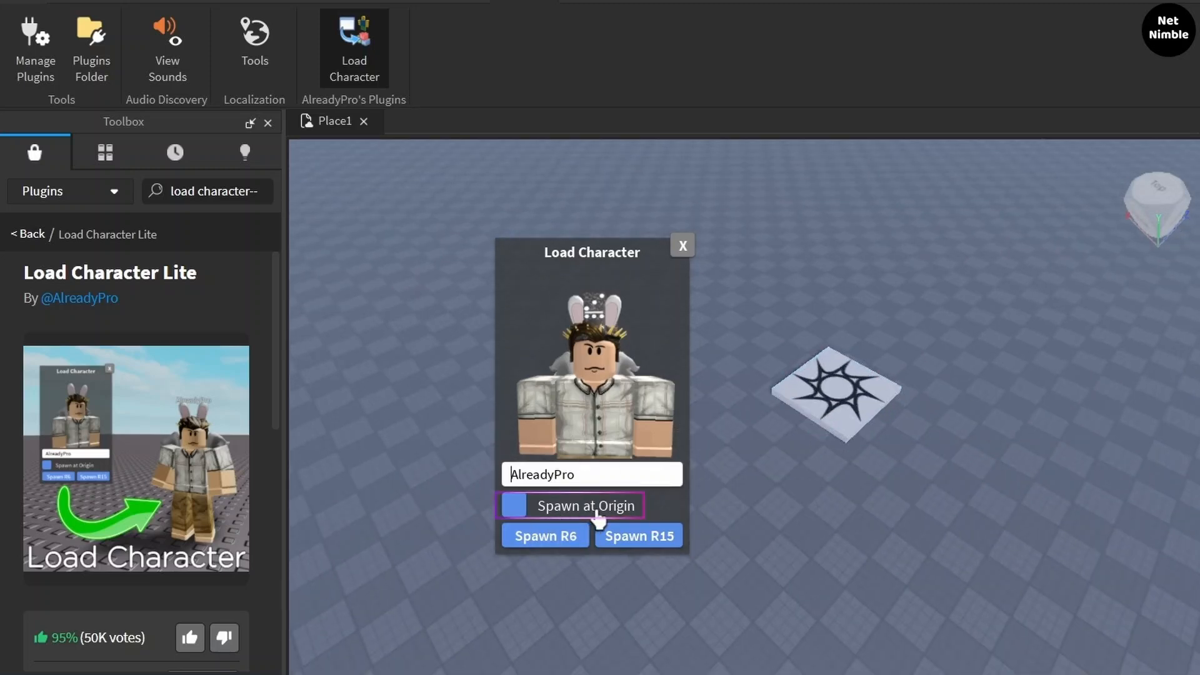
{"action": "left_click", "coordinate": [515, 509]}
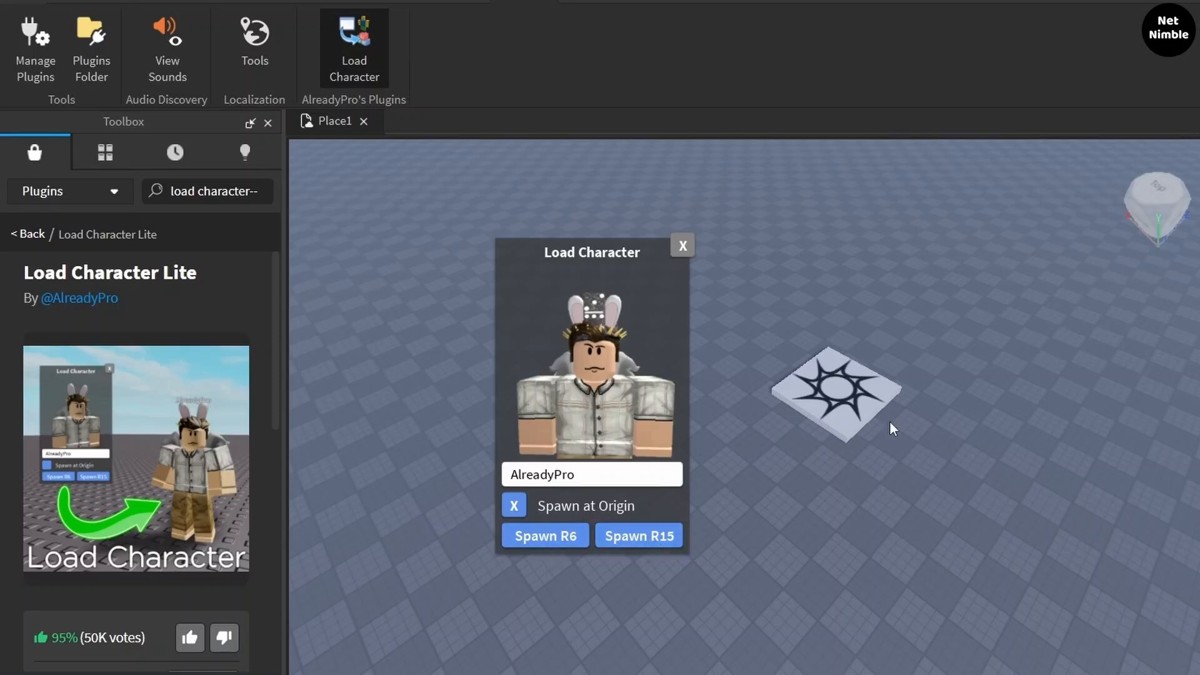
{"action": "left_click", "coordinate": [641, 538]}
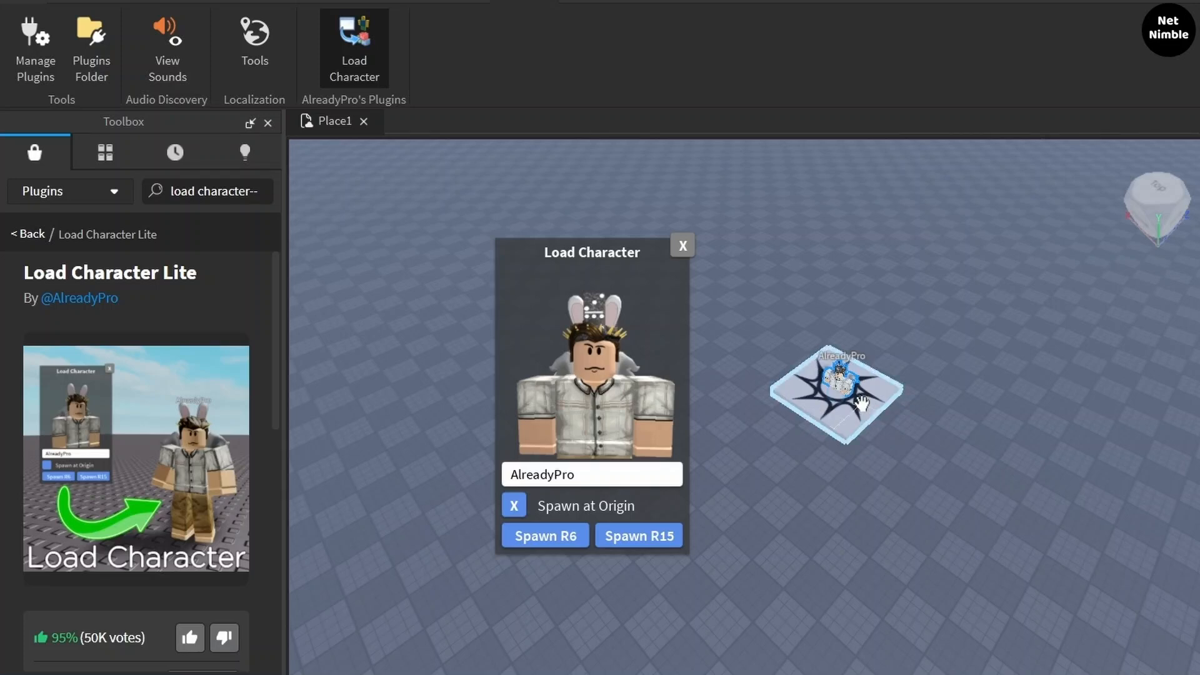
{"action": "scroll", "coordinate": [861, 402], "scroll_direction": "up", "scroll_amount": 5}
{"action": "scroll", "coordinate": [822, 382], "scroll_direction": "down", "scroll_amount": 5}
{"action": "right_click_drag", "start_coordinate": [819, 425], "coordinate": [819, 425]}
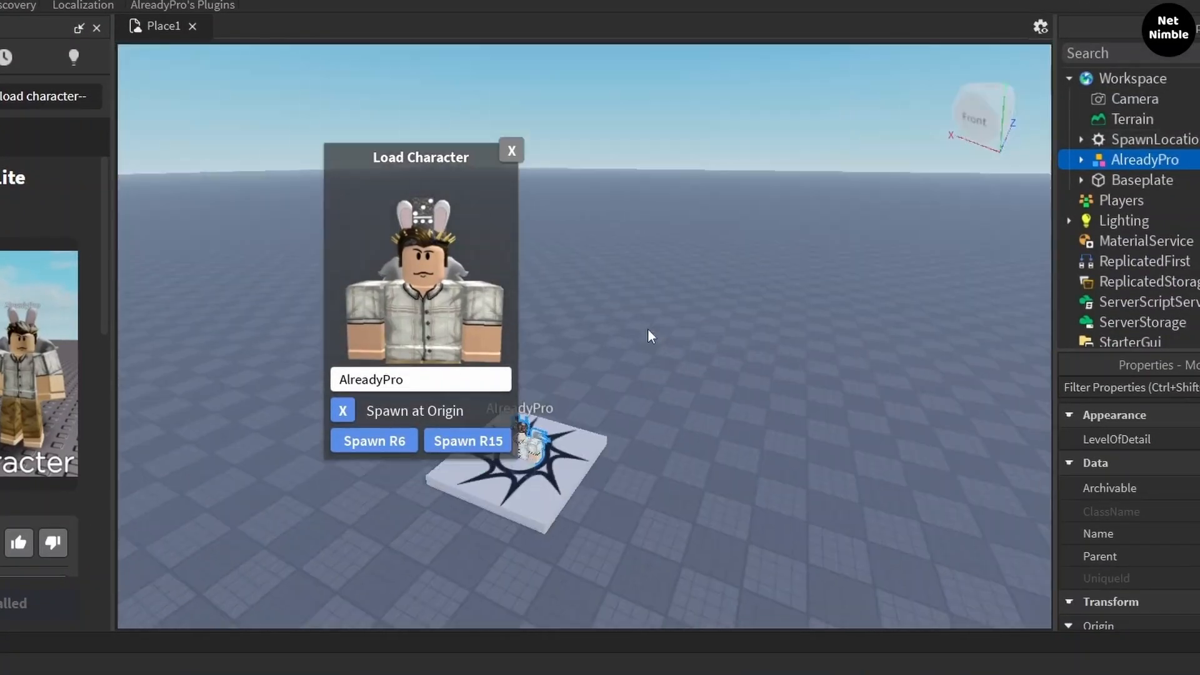
{"action": "right_click_drag", "start_coordinate": [567, 421], "coordinate": [536, 410]}
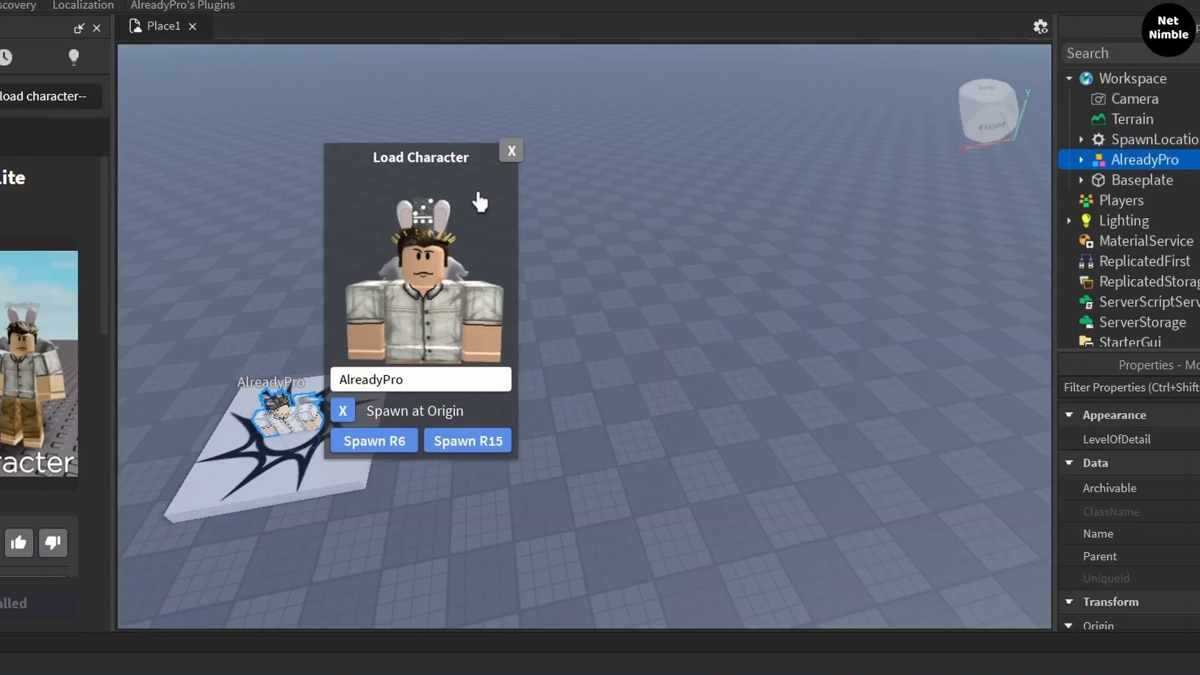
- Move the Load Character dialog clear of the spawned avatar and deselect the avatar
{"action": "left_click_drag", "start_coordinate": [479, 193], "coordinate": [730, 134]}
{"action": "left_click", "coordinate": [292, 375]}
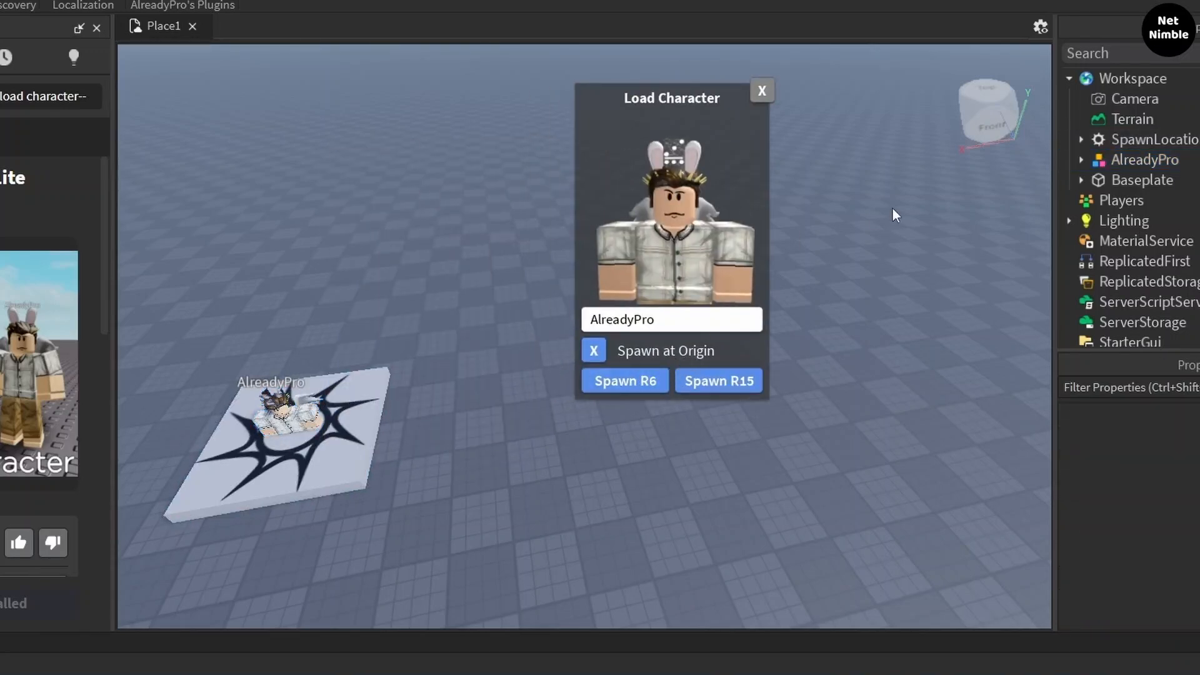
{"action": "right_click_drag", "start_coordinate": [893, 209], "coordinate": [891, 207]}
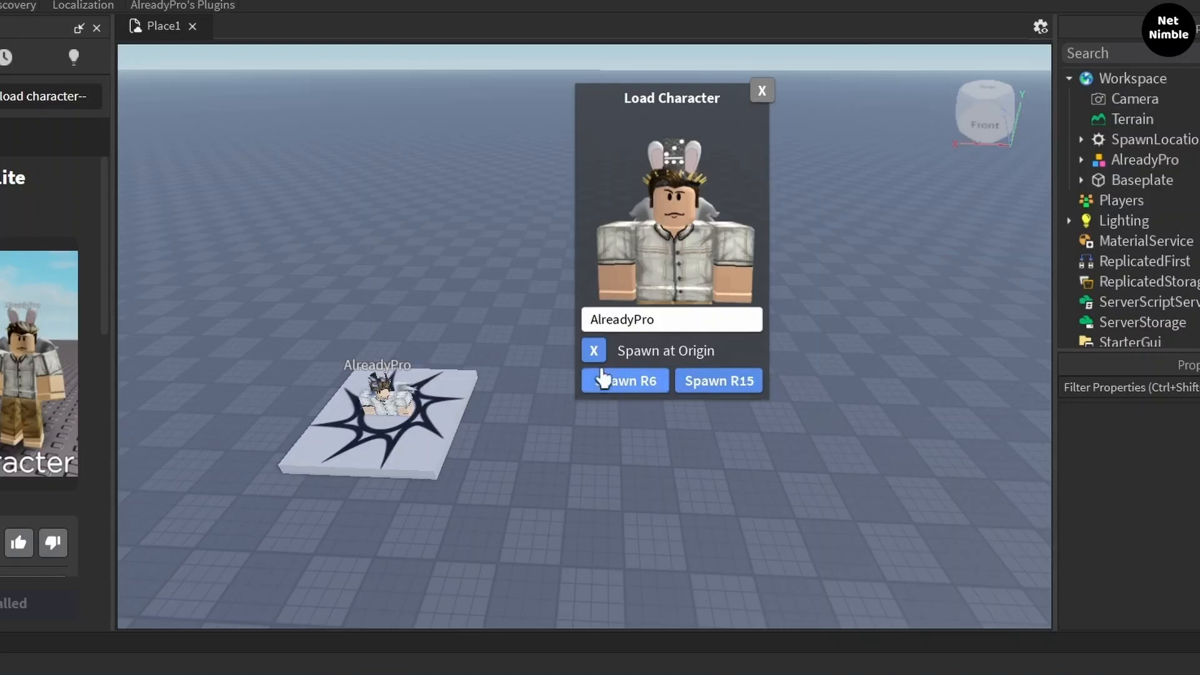
- Disable Spawn at Origin, spawn a second R15 copy of the same avatar, and close the Load Character dialog
{"action": "left_click", "coordinate": [594, 352]}
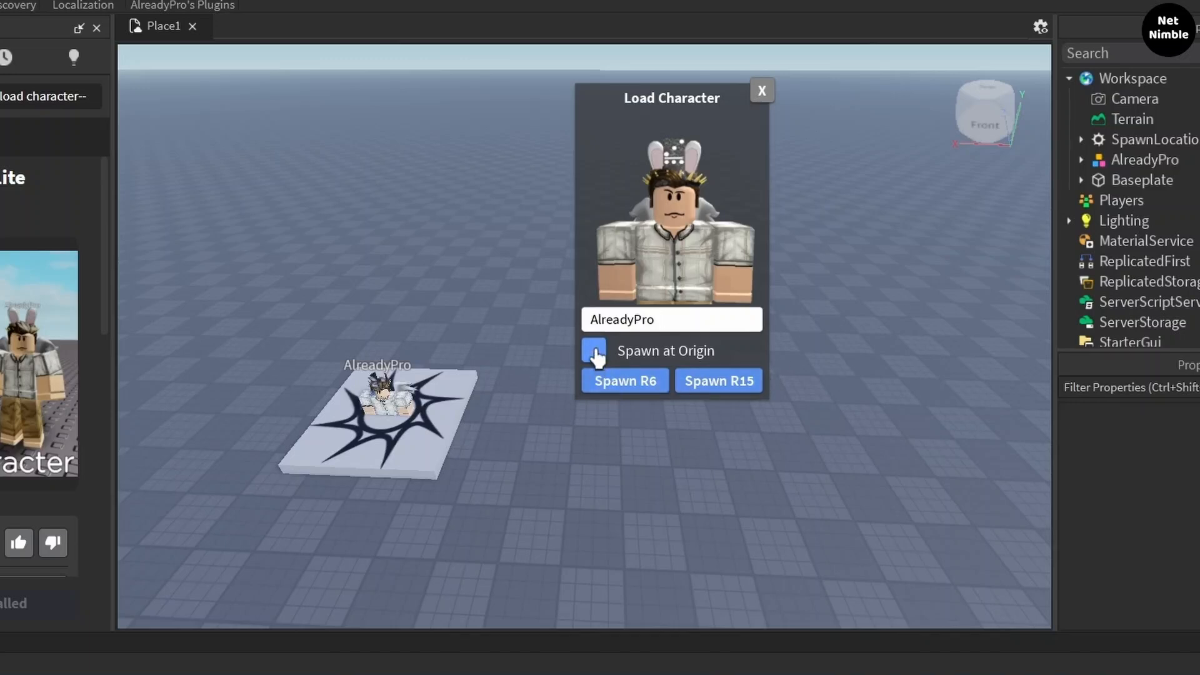
{"action": "left_click", "coordinate": [712, 388]}
{"action": "scroll", "coordinate": [632, 455], "scroll_direction": "down", "scroll_amount": 3}
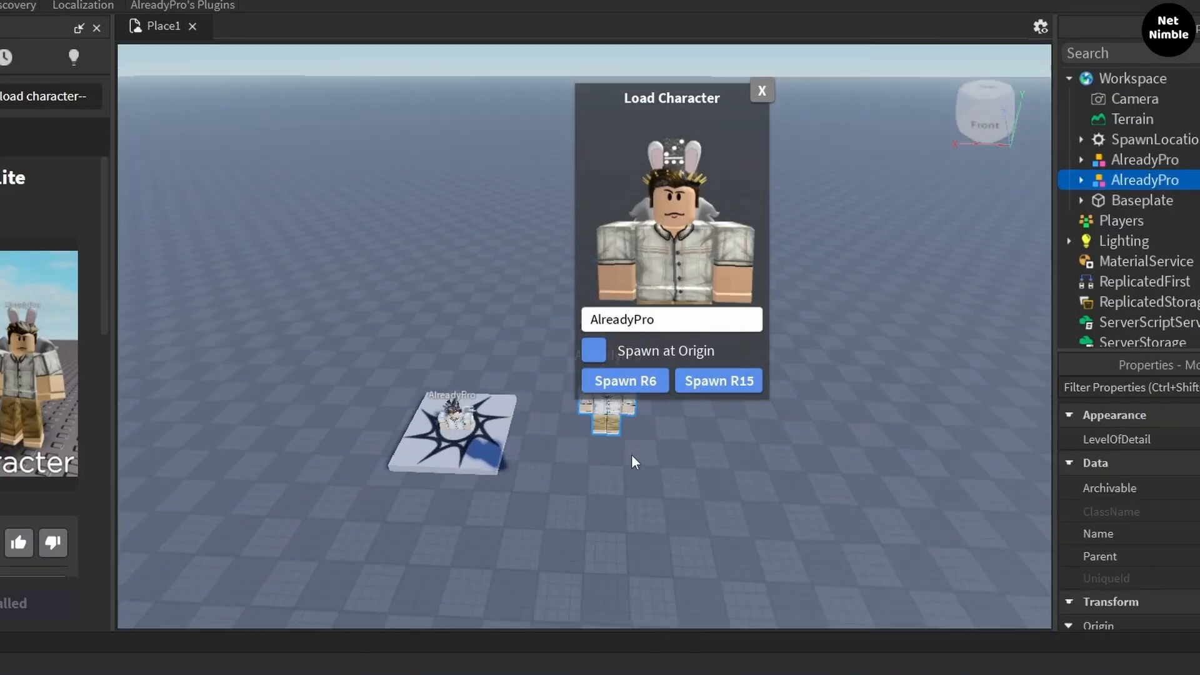
{"action": "scroll", "coordinate": [625, 453], "scroll_direction": "up", "scroll_amount": 4}
{"action": "scroll", "coordinate": [609, 450], "scroll_direction": "down", "scroll_amount": 3}
{"action": "left_click", "coordinate": [519, 408]}
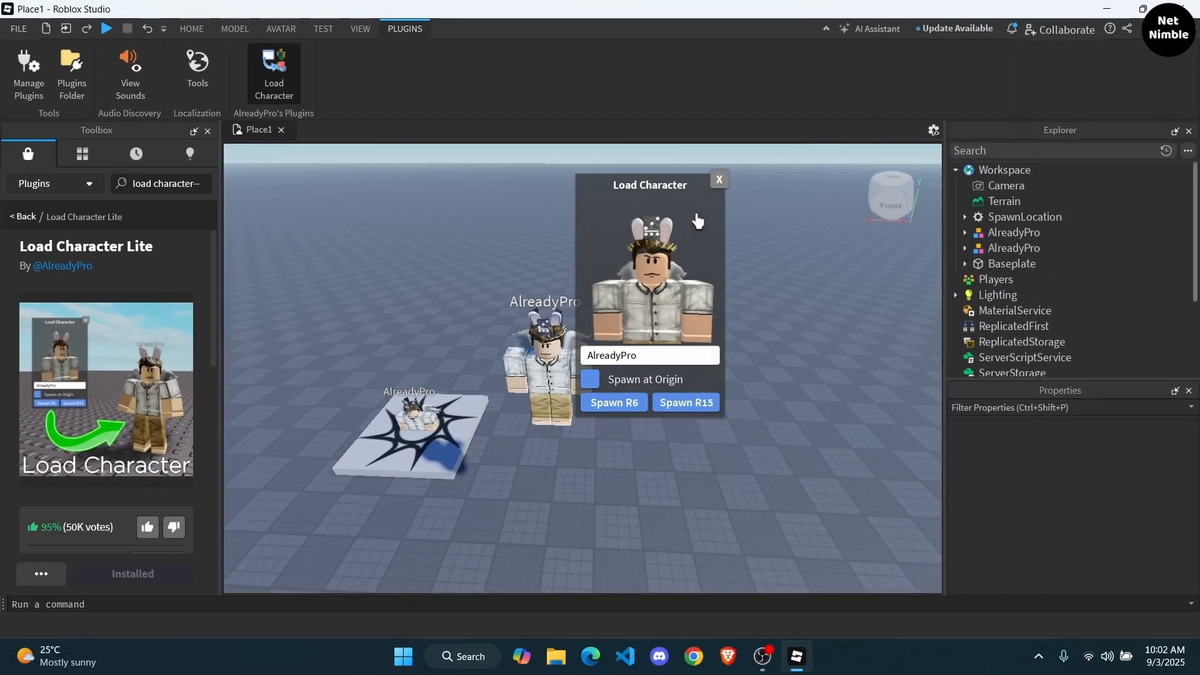
{"action": "left_click", "coordinate": [719, 179]}
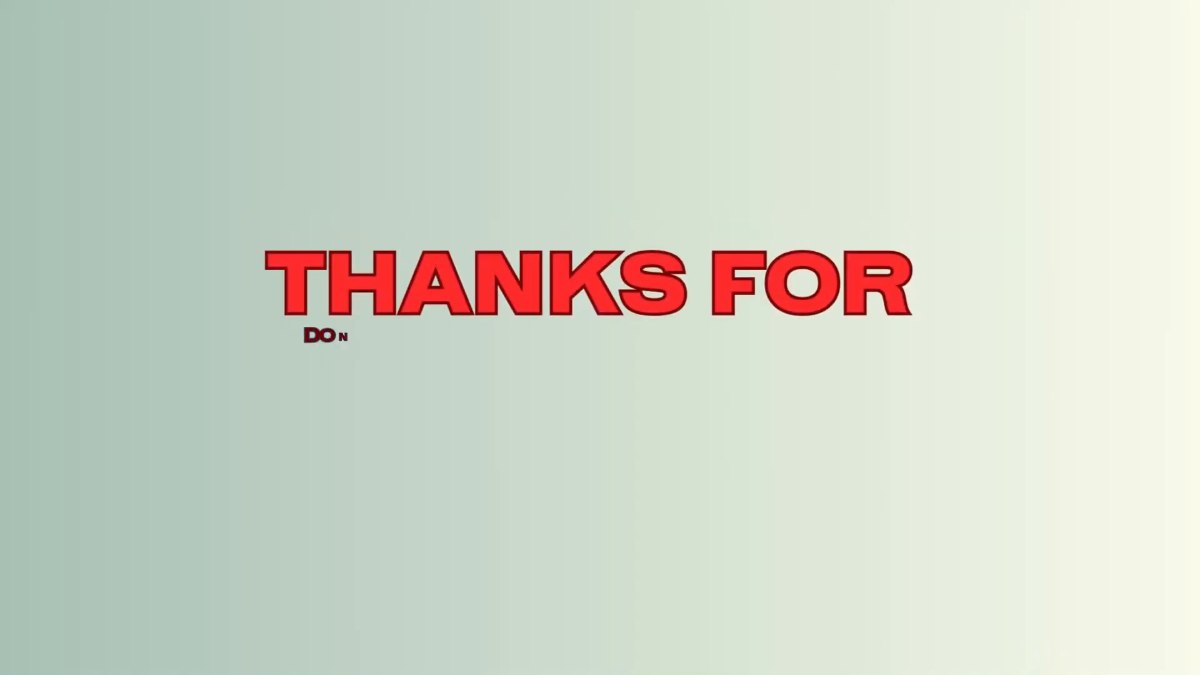